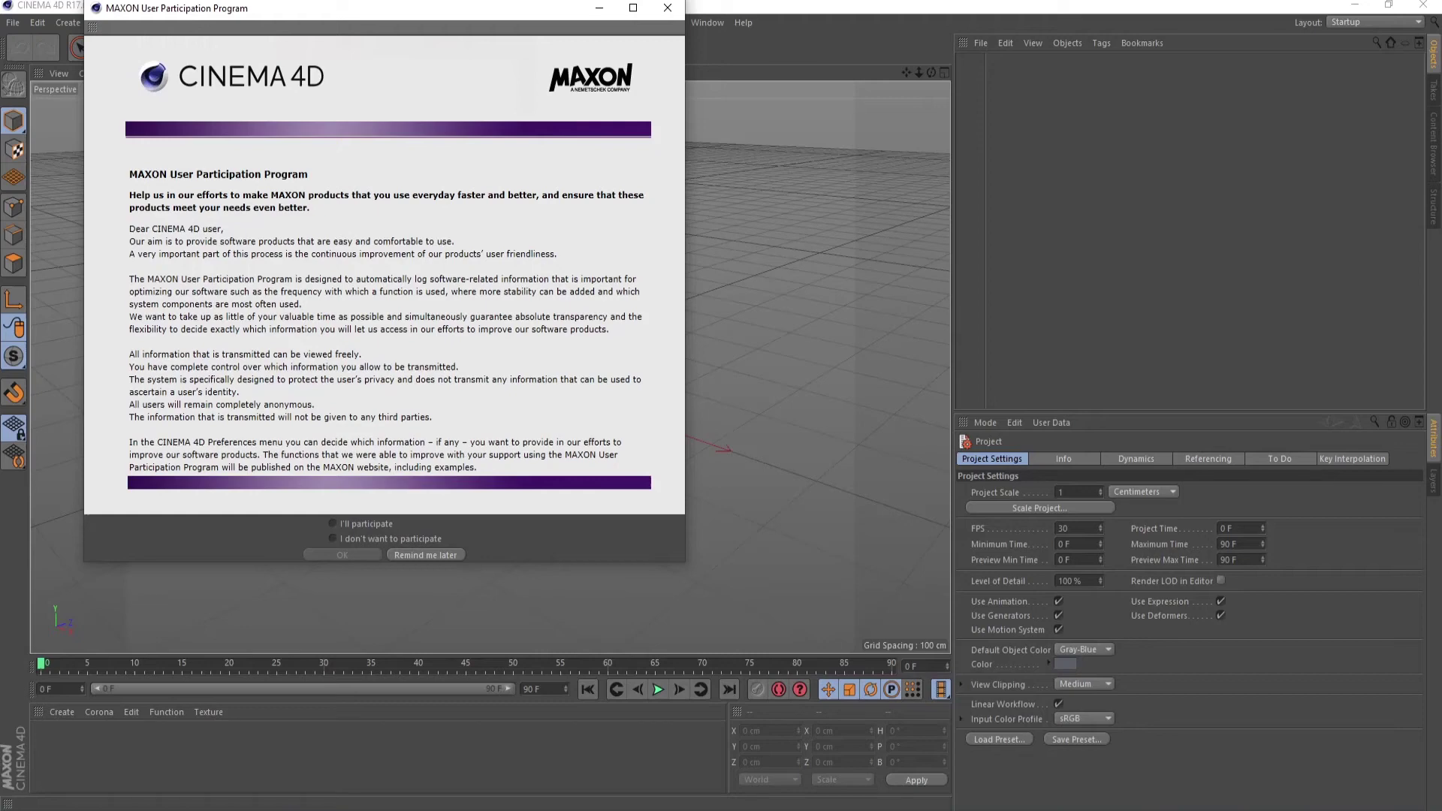
Dismiss the participation prompt and set the render output to 1920 × 1080 pixels.
click(667, 7)
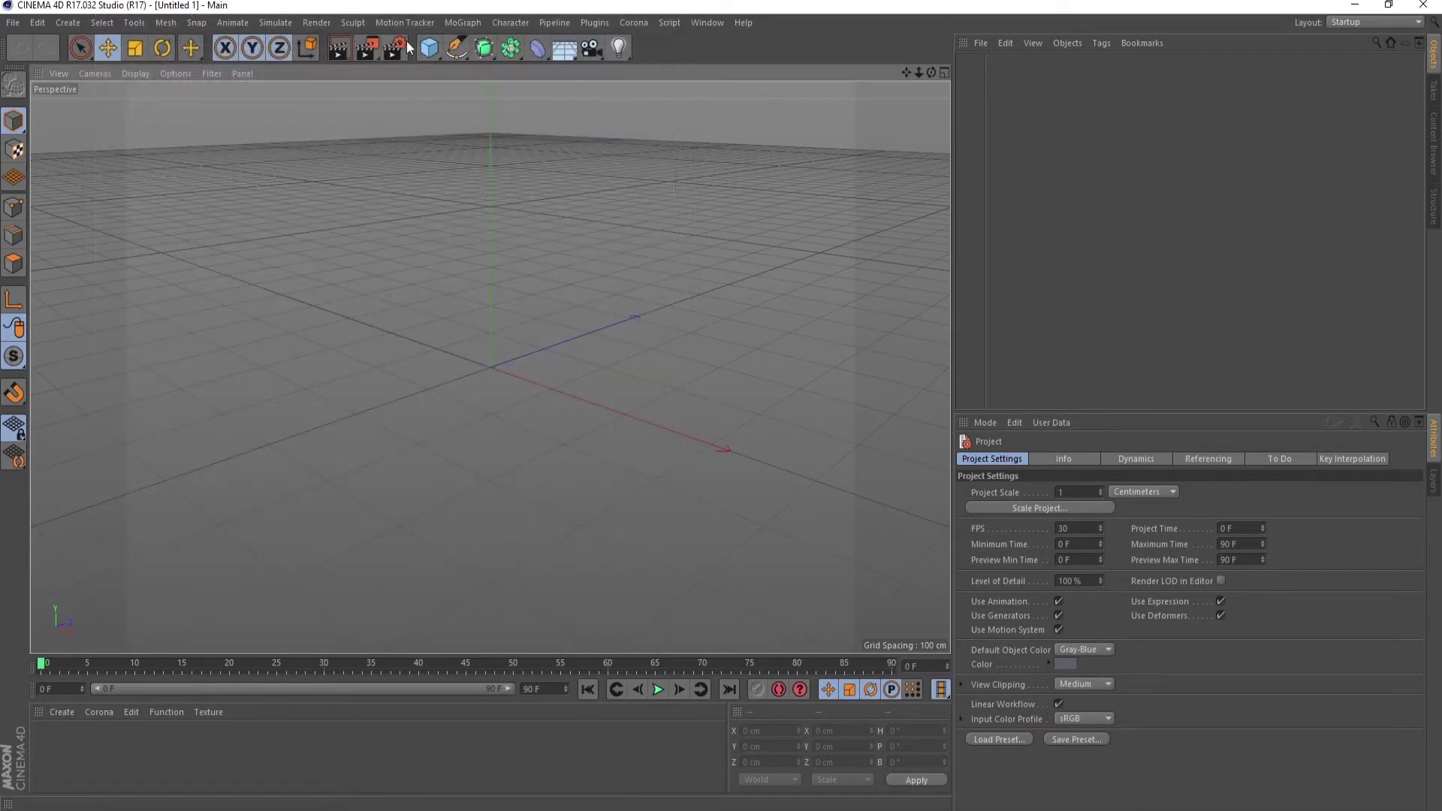
click(393, 54)
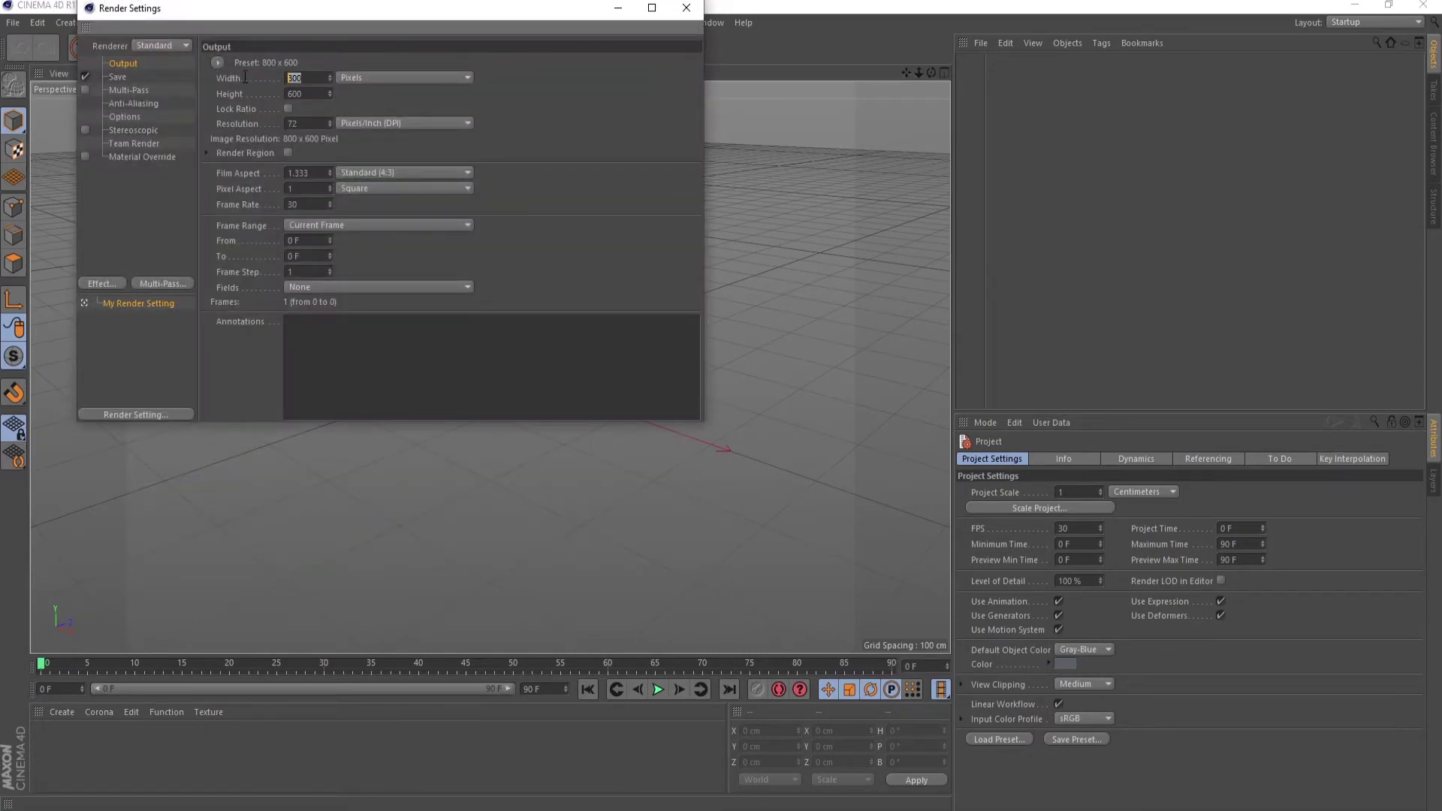
text(1920)
key(Tab)
text(1080)
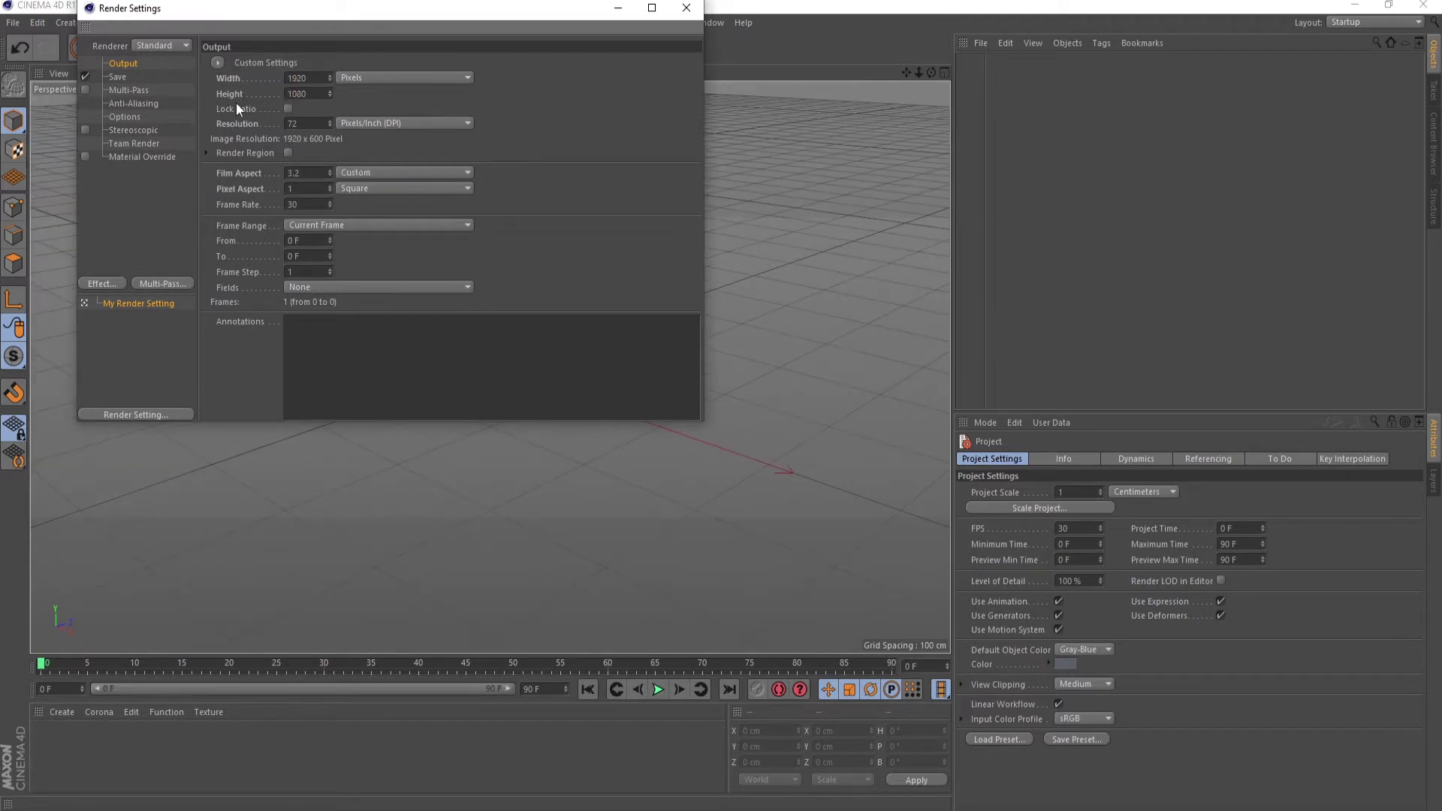
Add a TurbulenceFD Container and scale it up to about 410 cm.
click(686, 7)
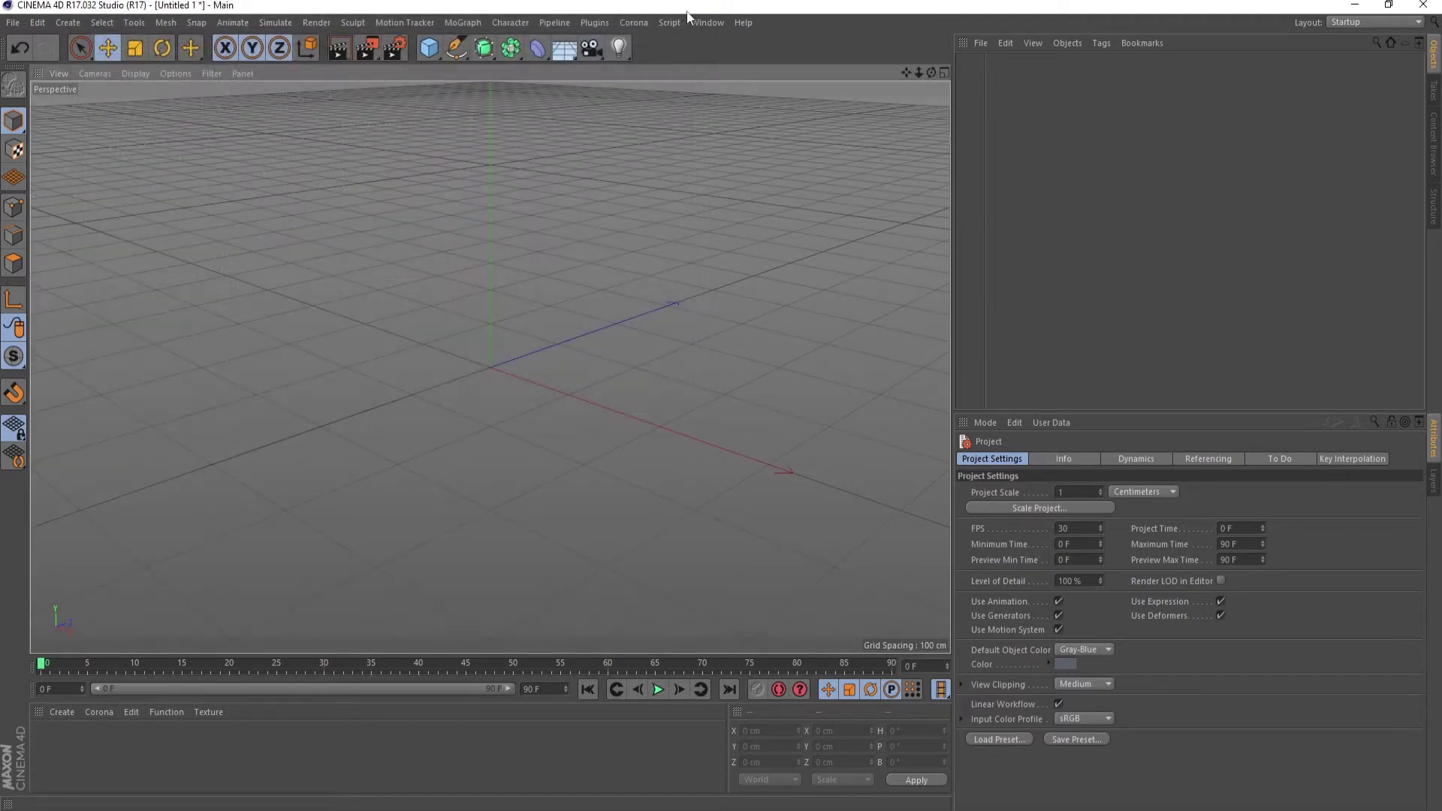
click(588, 23)
mouse_move(628, 83)
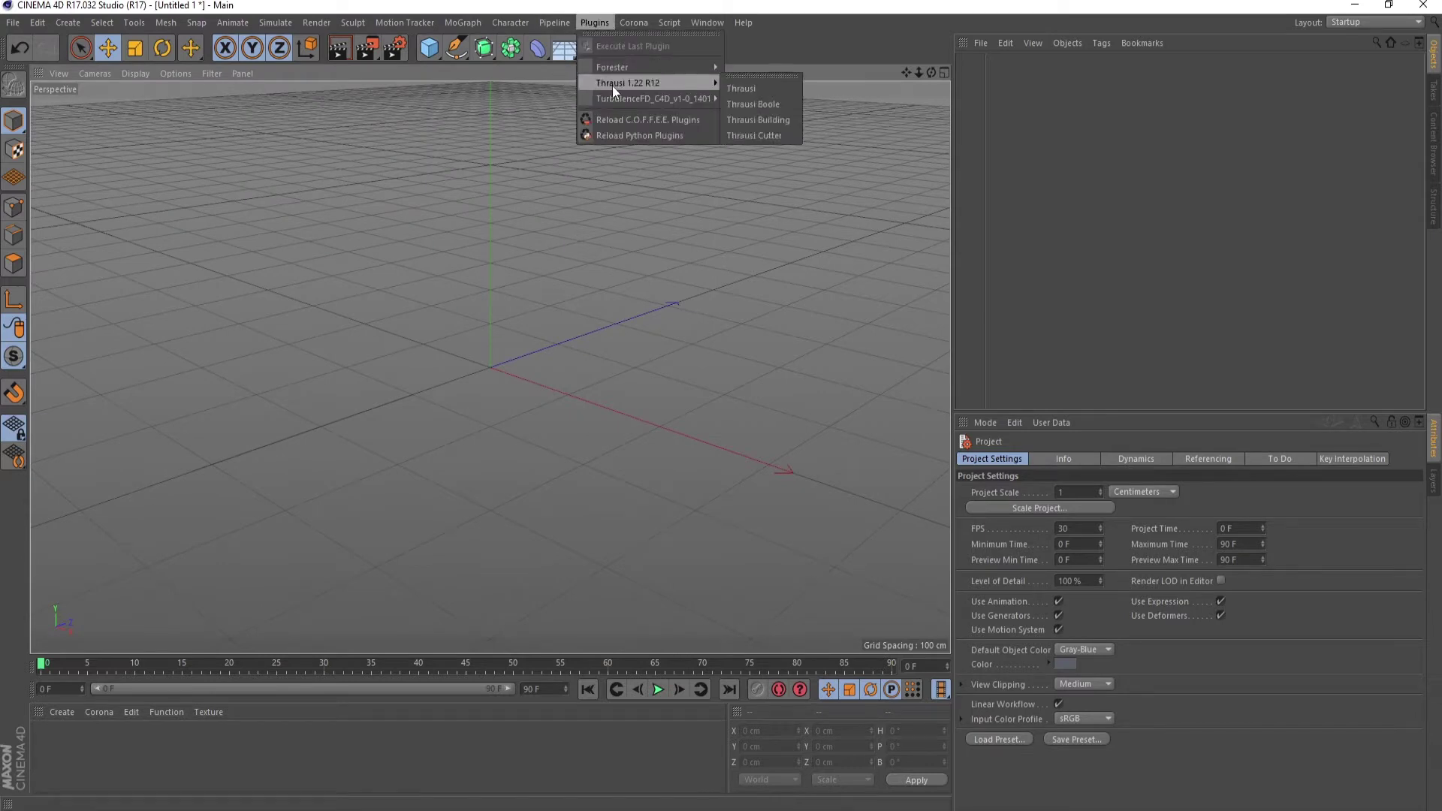
click(744, 105)
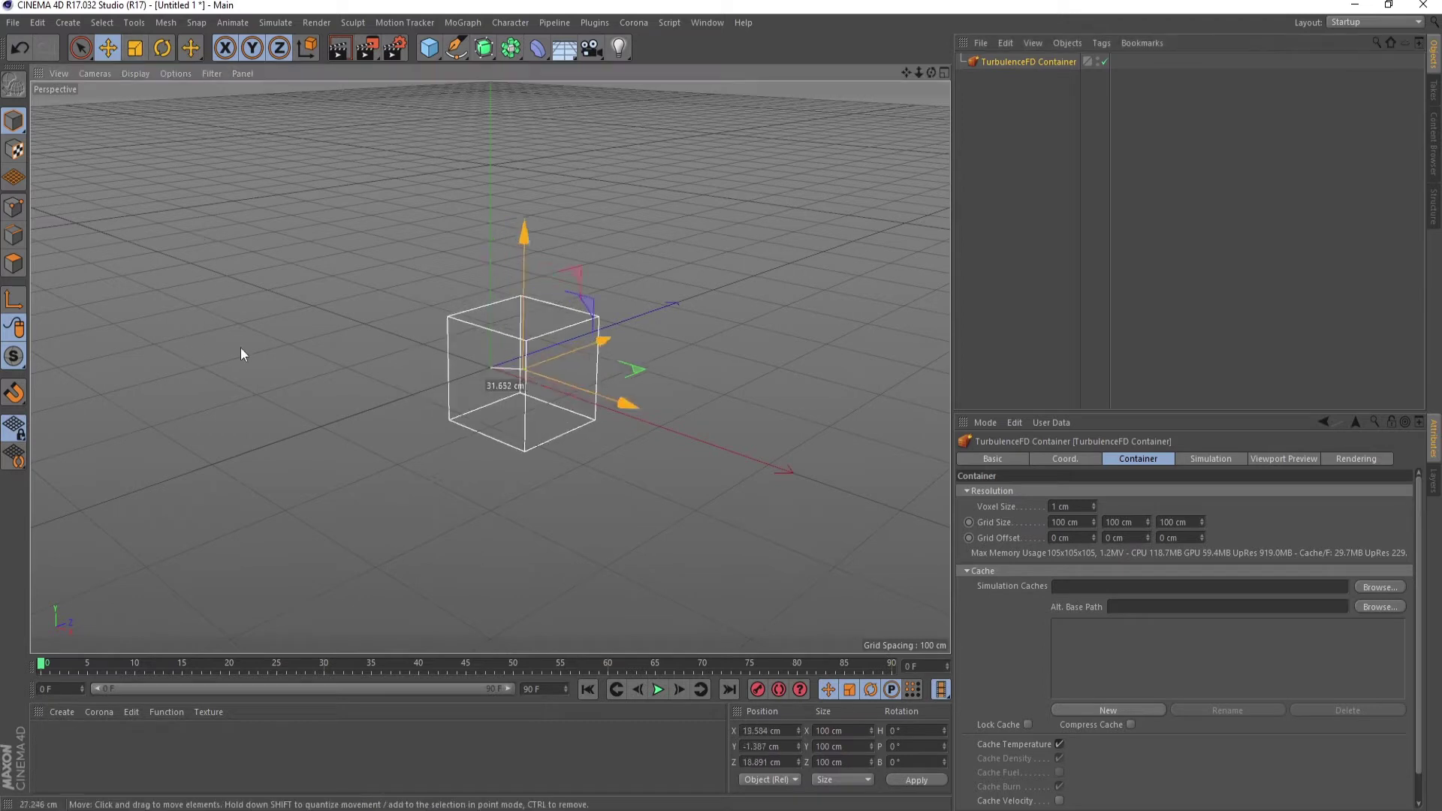
drag(241, 348, 292, 344)
click(15, 57)
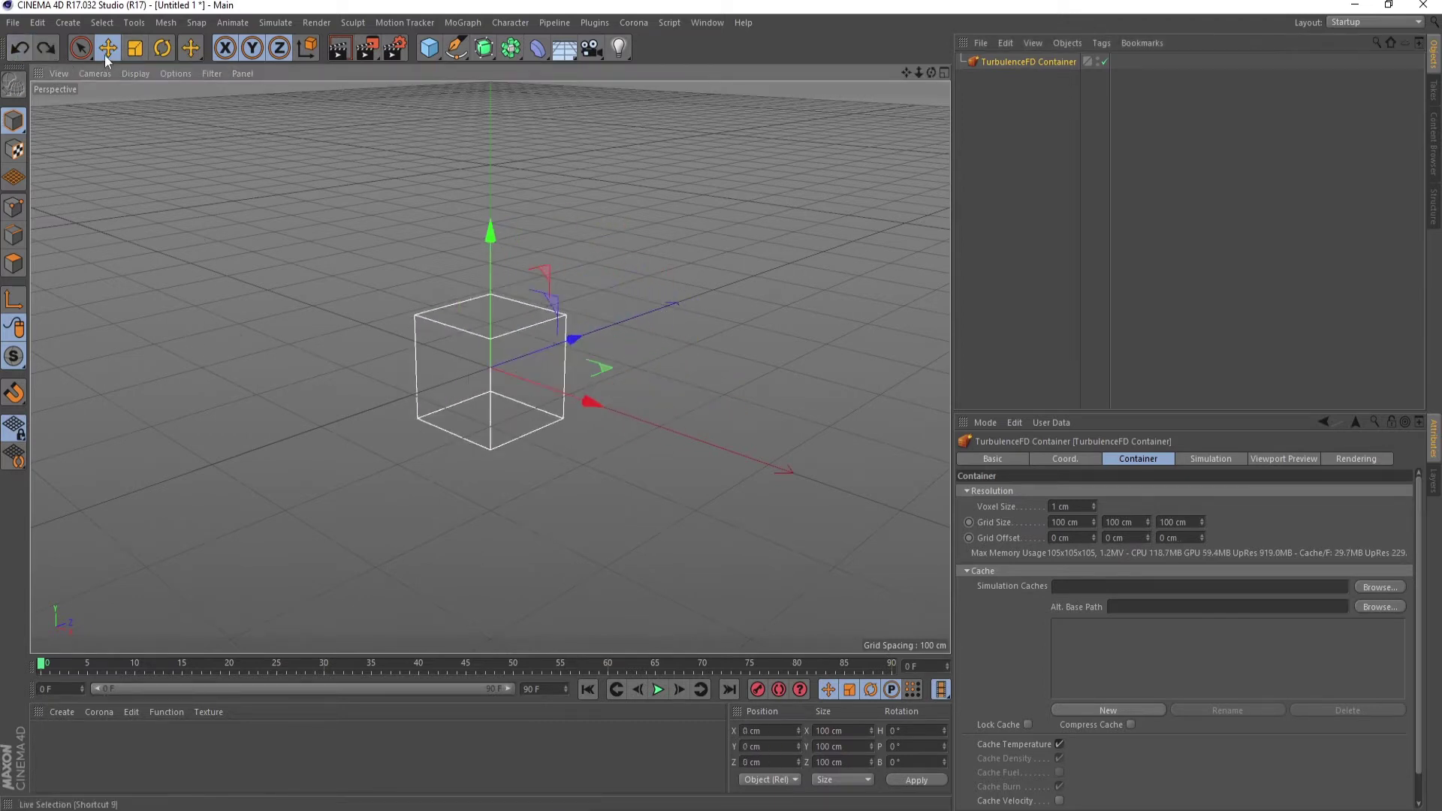
click(139, 48)
mouse_move(402, 418)
mouse_down()
mouse_move(160, 476)
mouse_move(751, 394)
mouse_up()
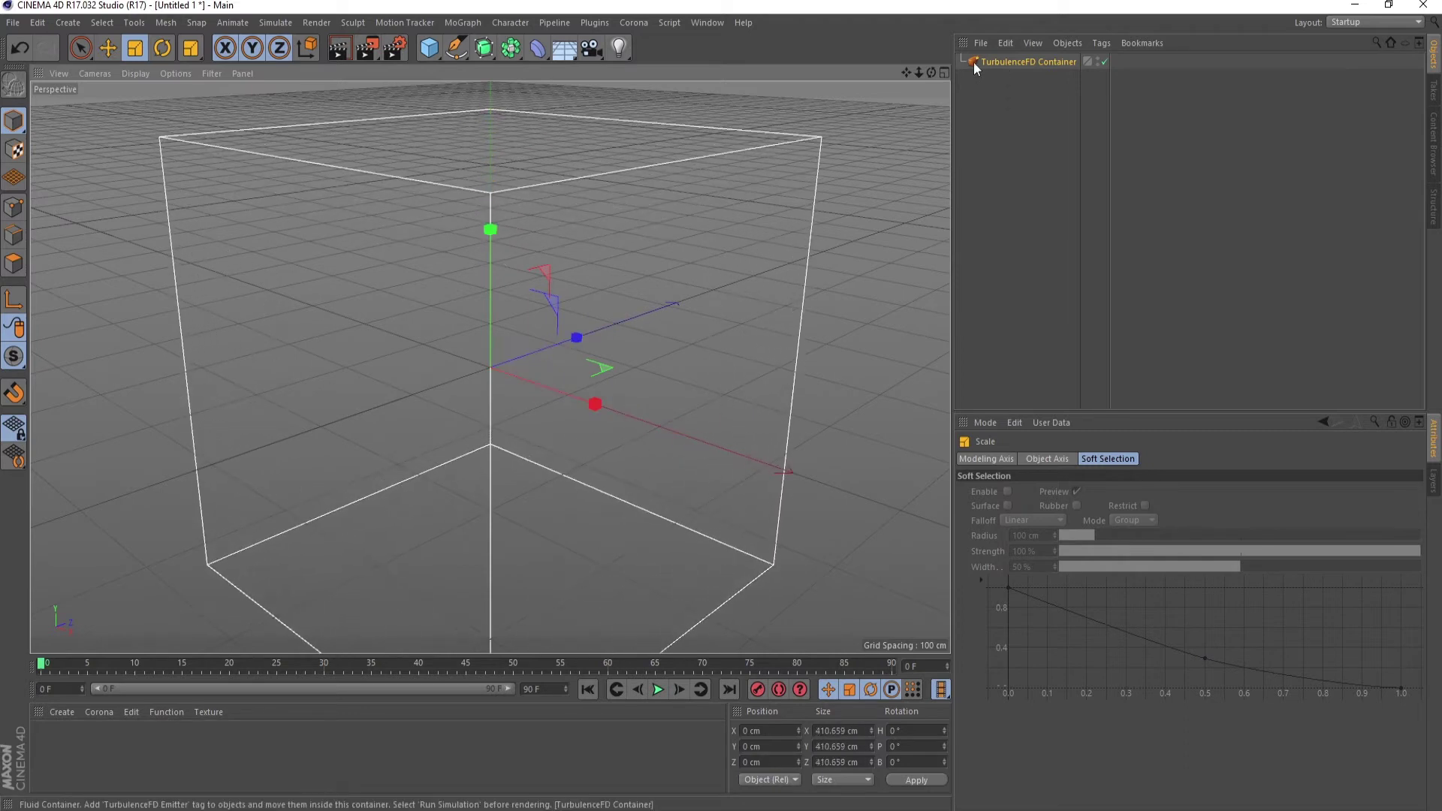
Raise the container above the ground to about Y 209.836 cm.
click(945, 72)
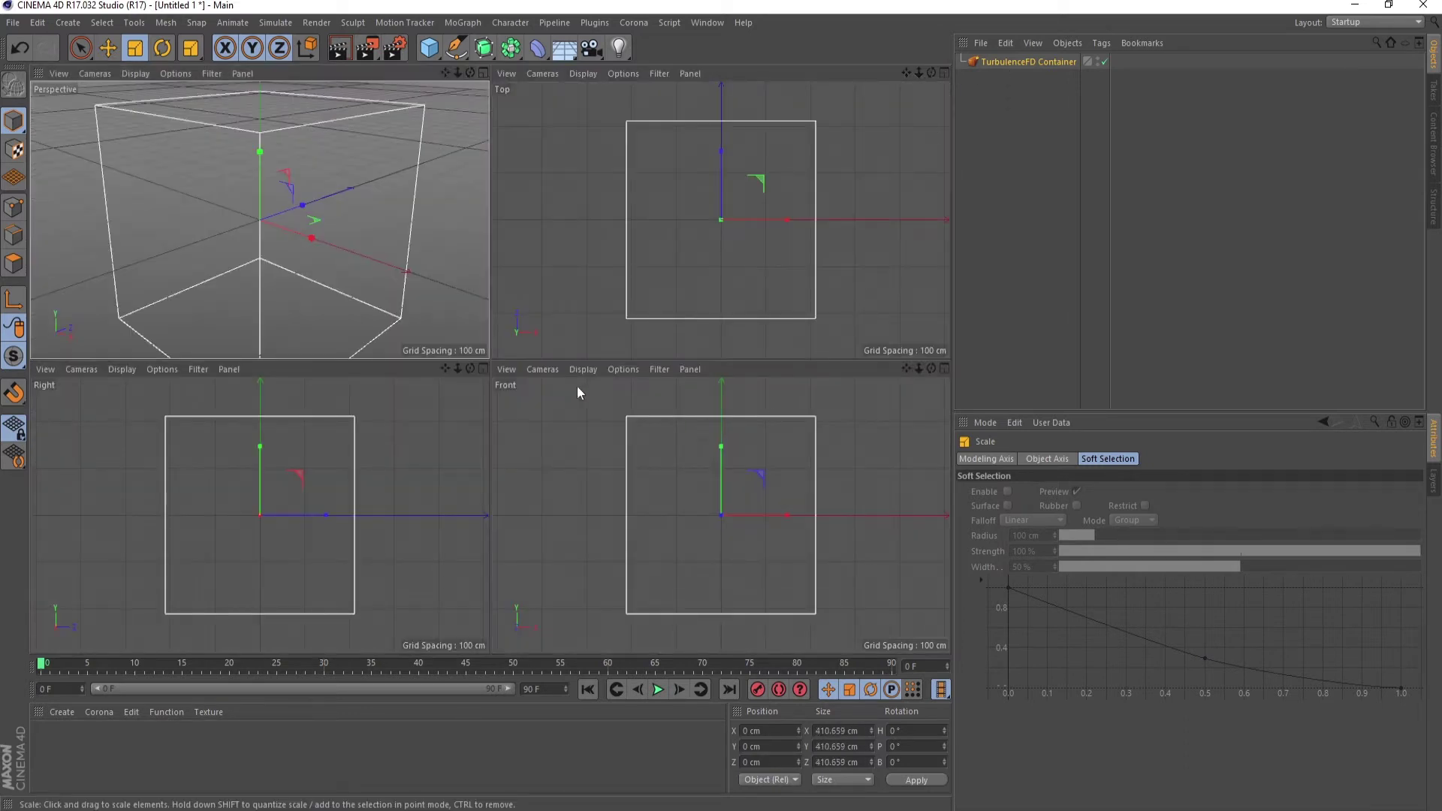
click(107, 48)
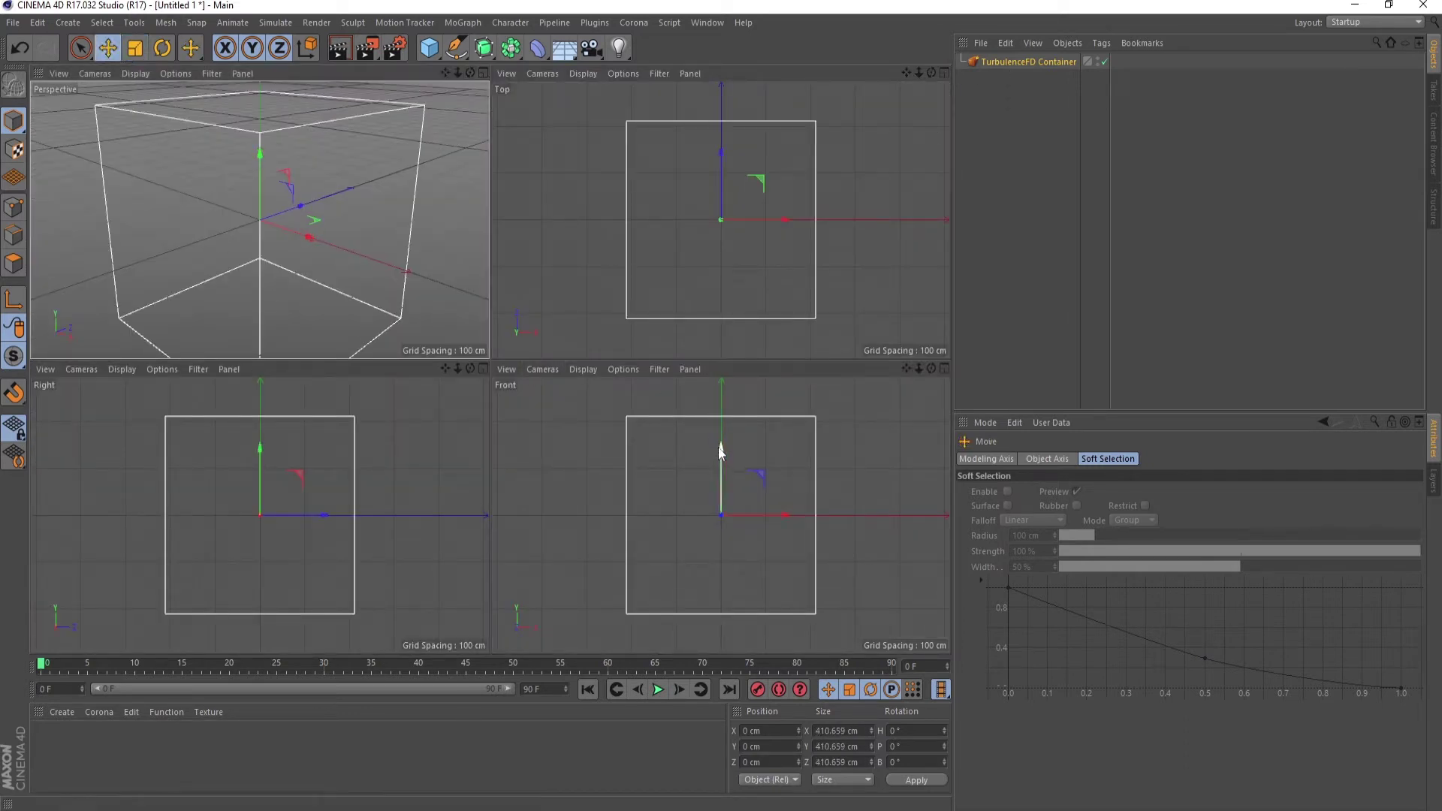
drag(719, 448, 723, 348)
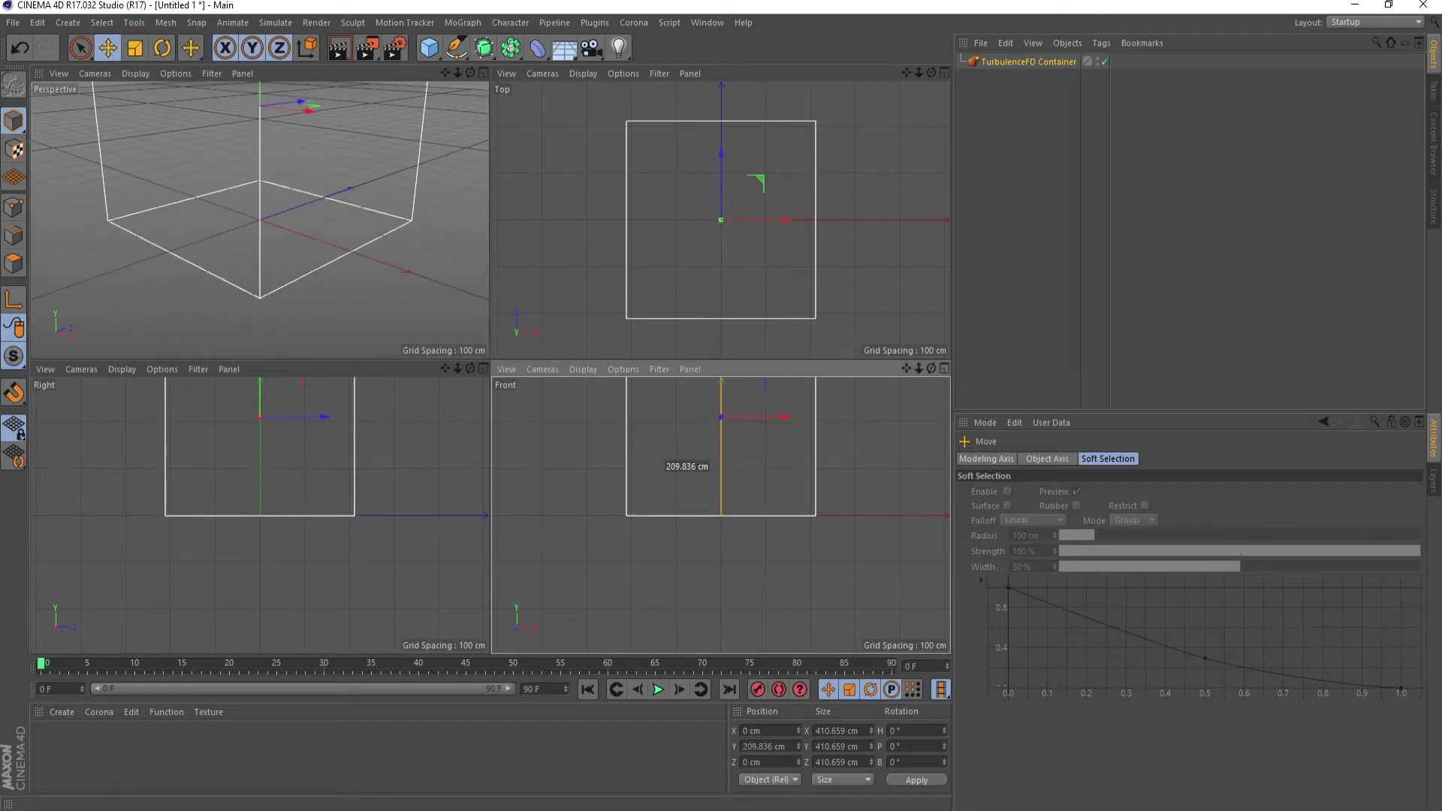
click(484, 75)
mouse_move(931, 72)
mouse_down()
mouse_move(902, 98)
mouse_move(908, 73)
mouse_move(975, 77)
mouse_up()
Merge the fre005.obj log model into the scene.
click(980, 44)
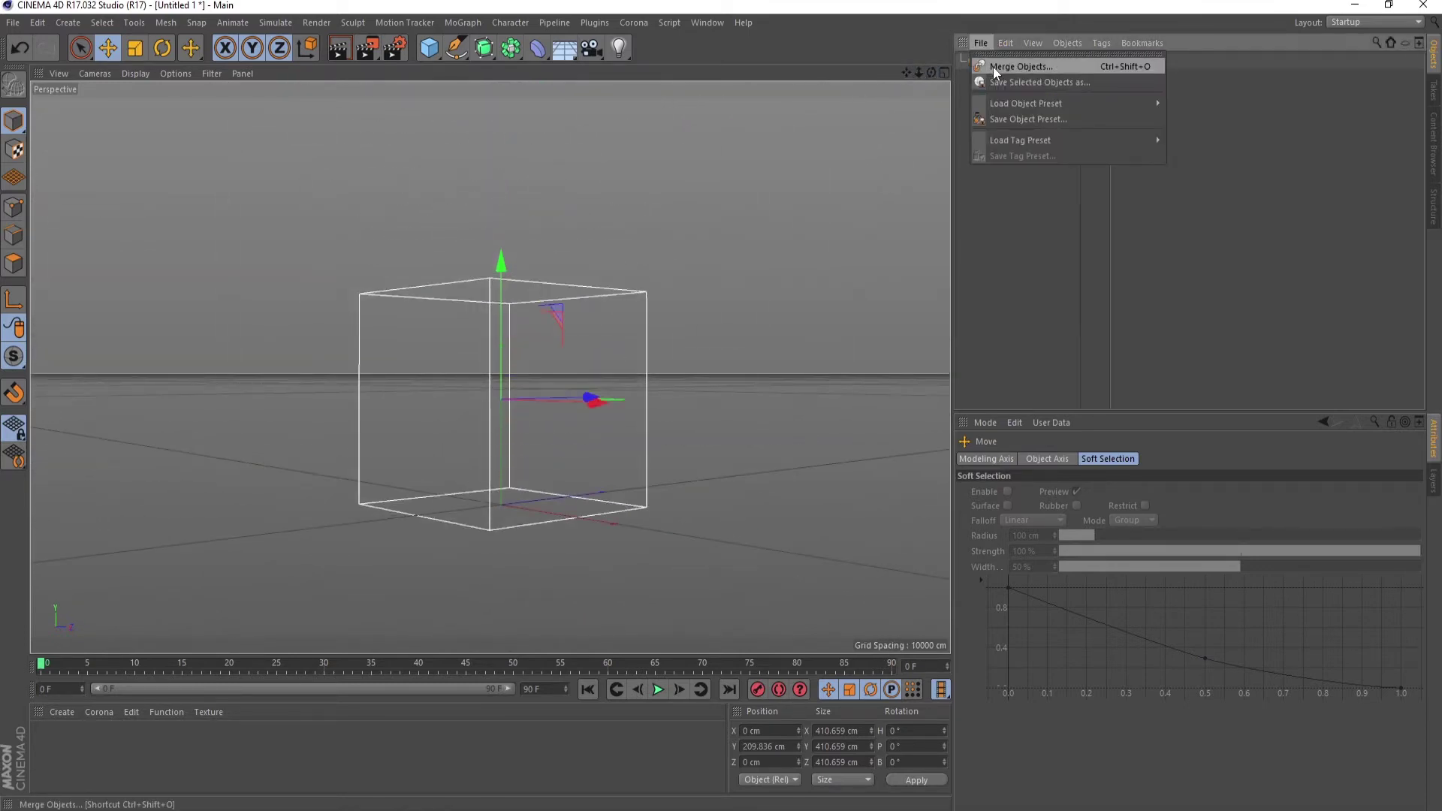
click(993, 66)
double_click(573, 161)
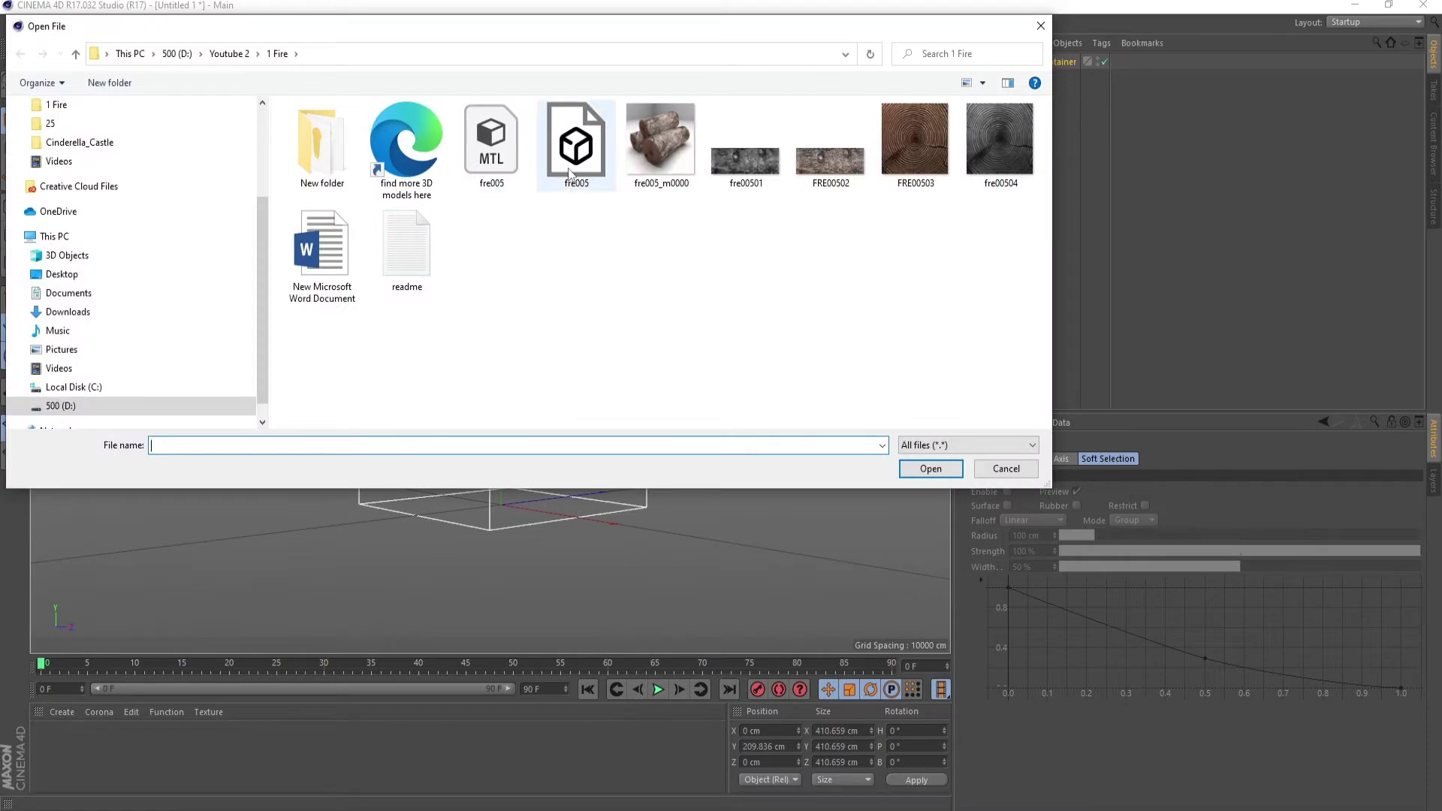
click(550, 331)
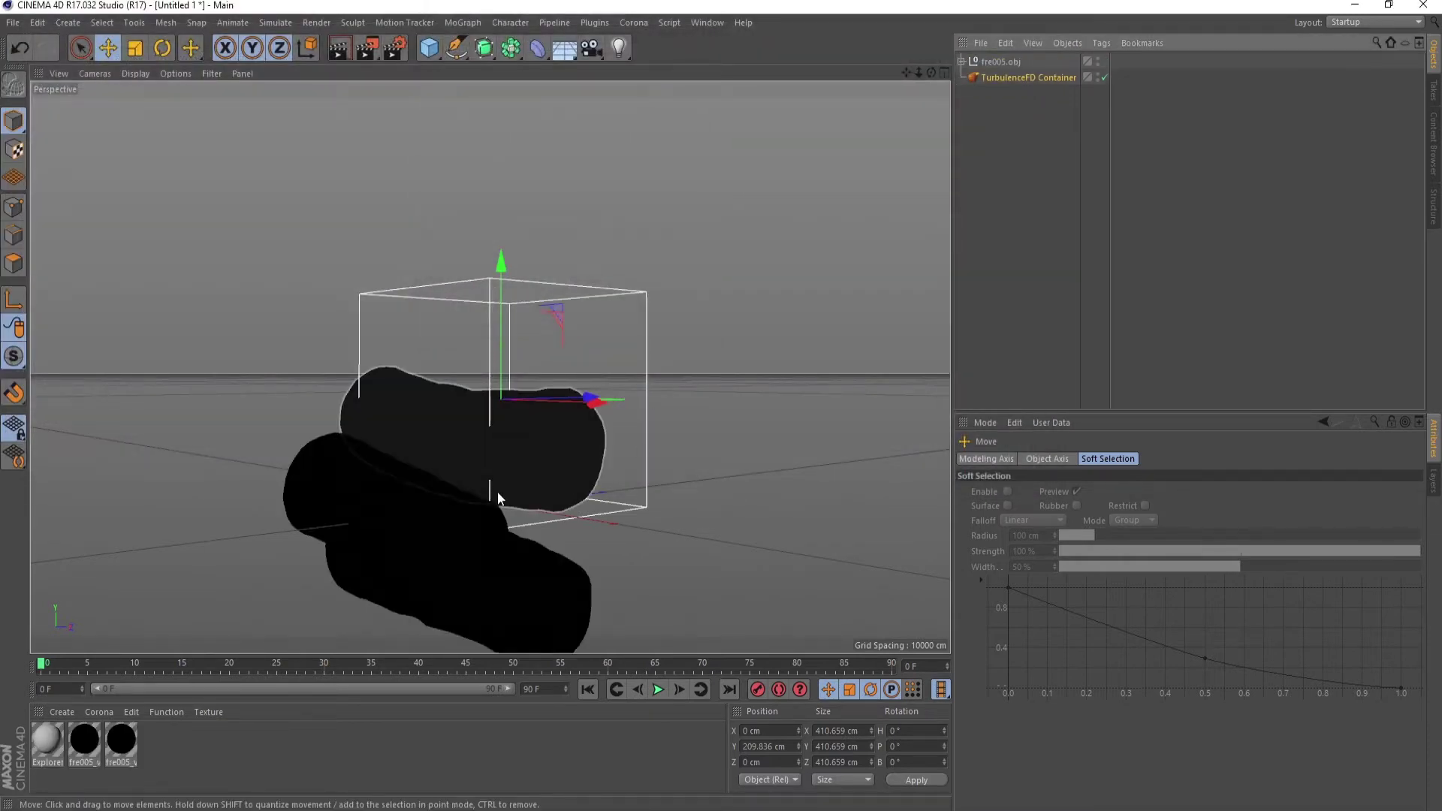
Relink the first log material's texture to FRE00503.jpg without copying it into the project.
double_click(121, 740)
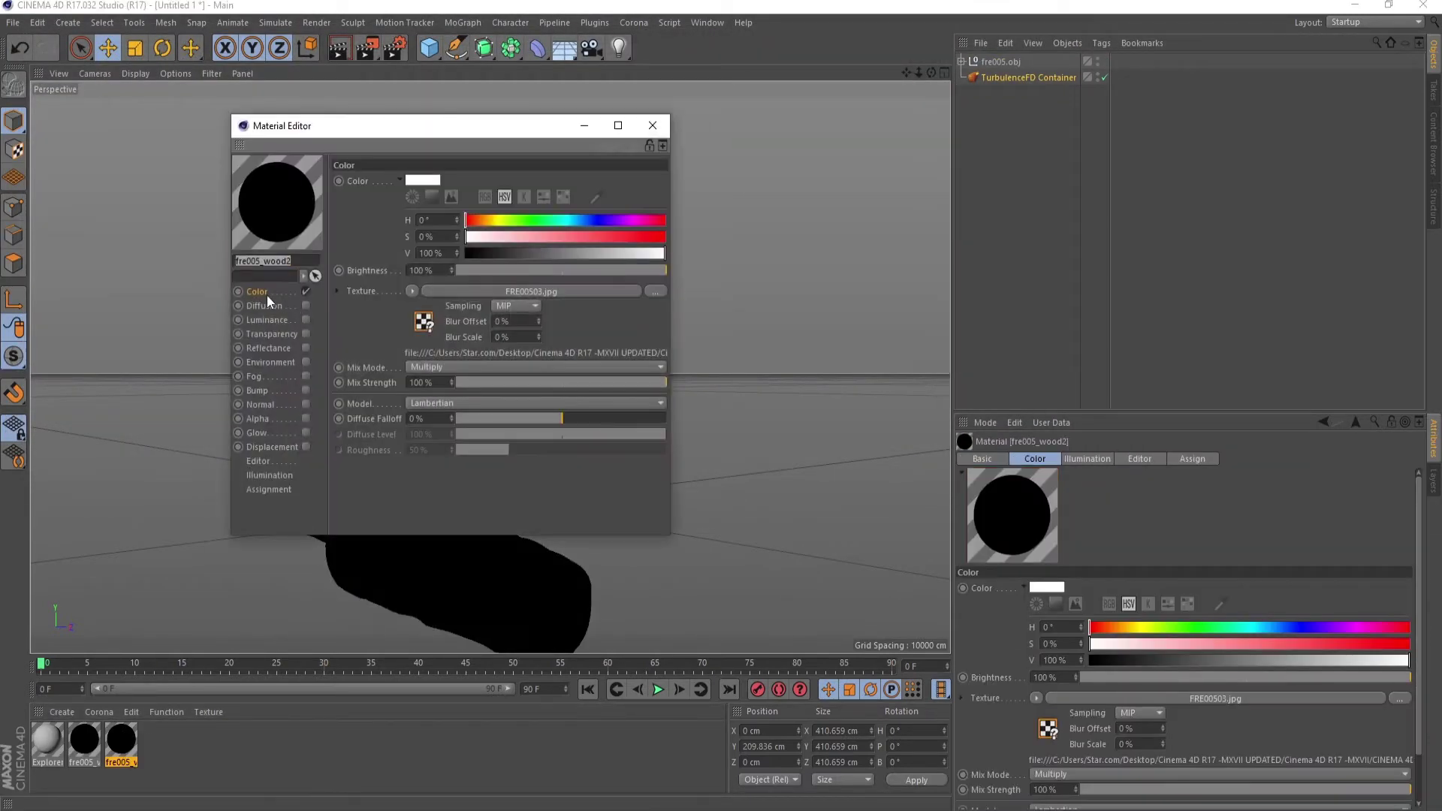
click(654, 293)
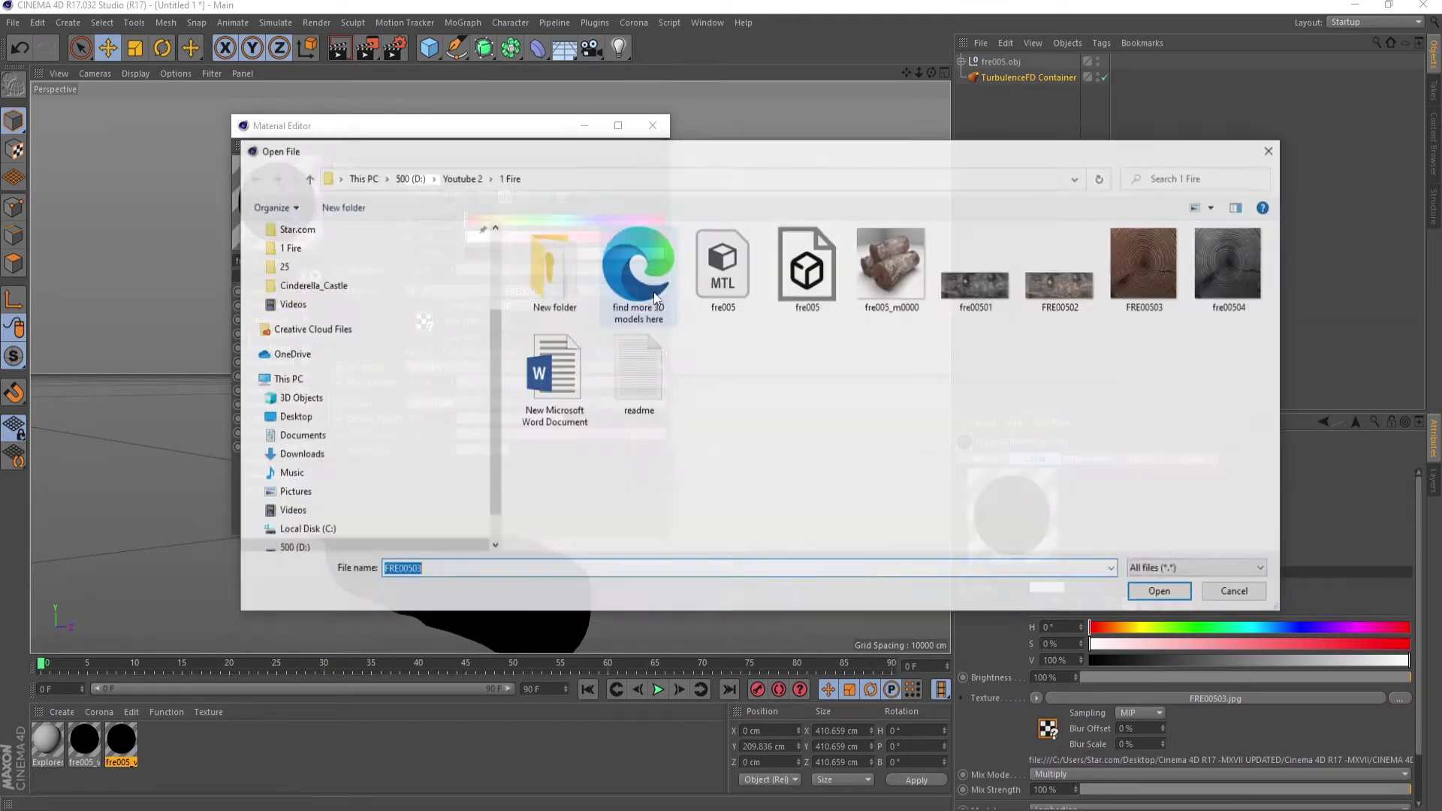
double_click(1145, 267)
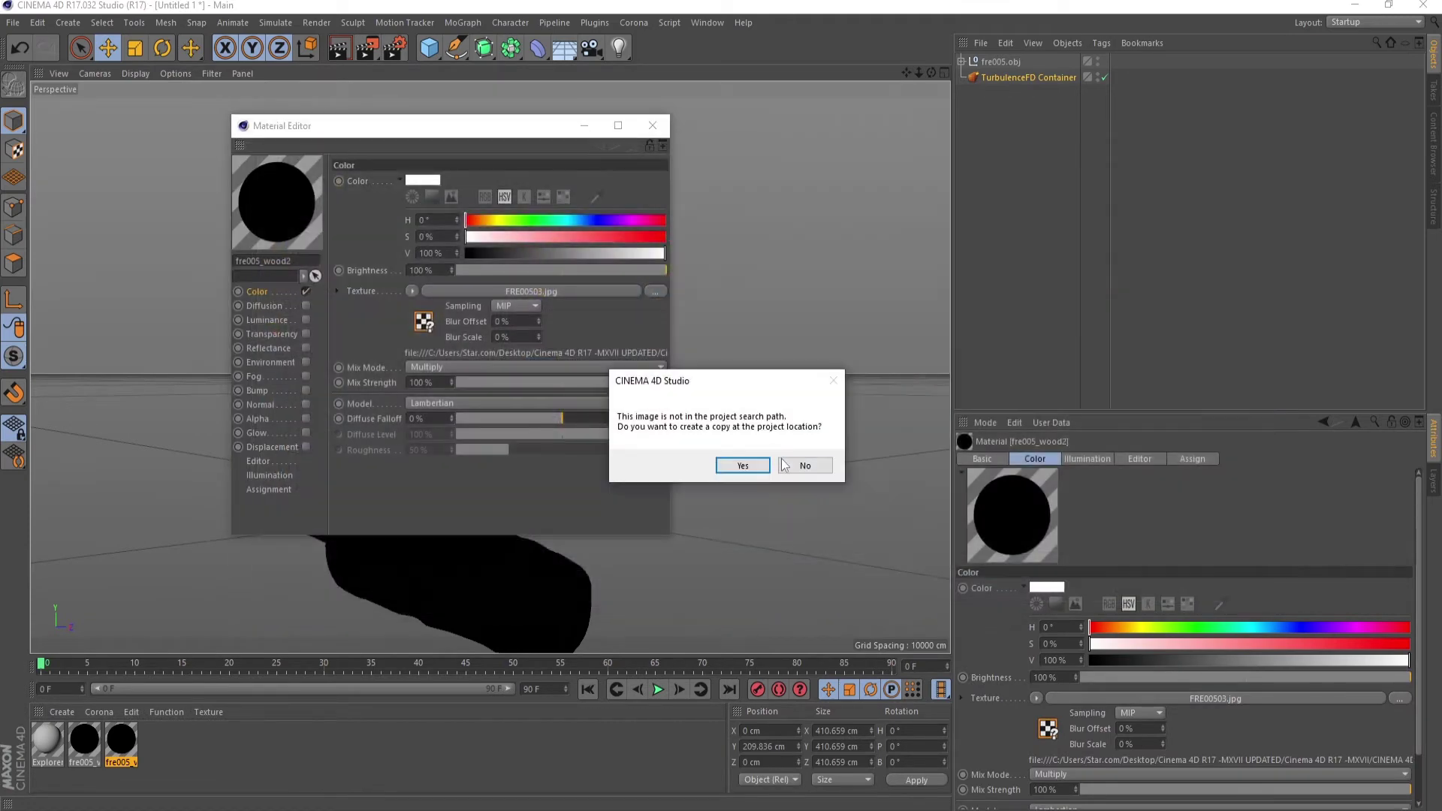
click(805, 466)
Relink the fre005_wood1 material's texture to FRE00502.jpg without copying it.
click(84, 740)
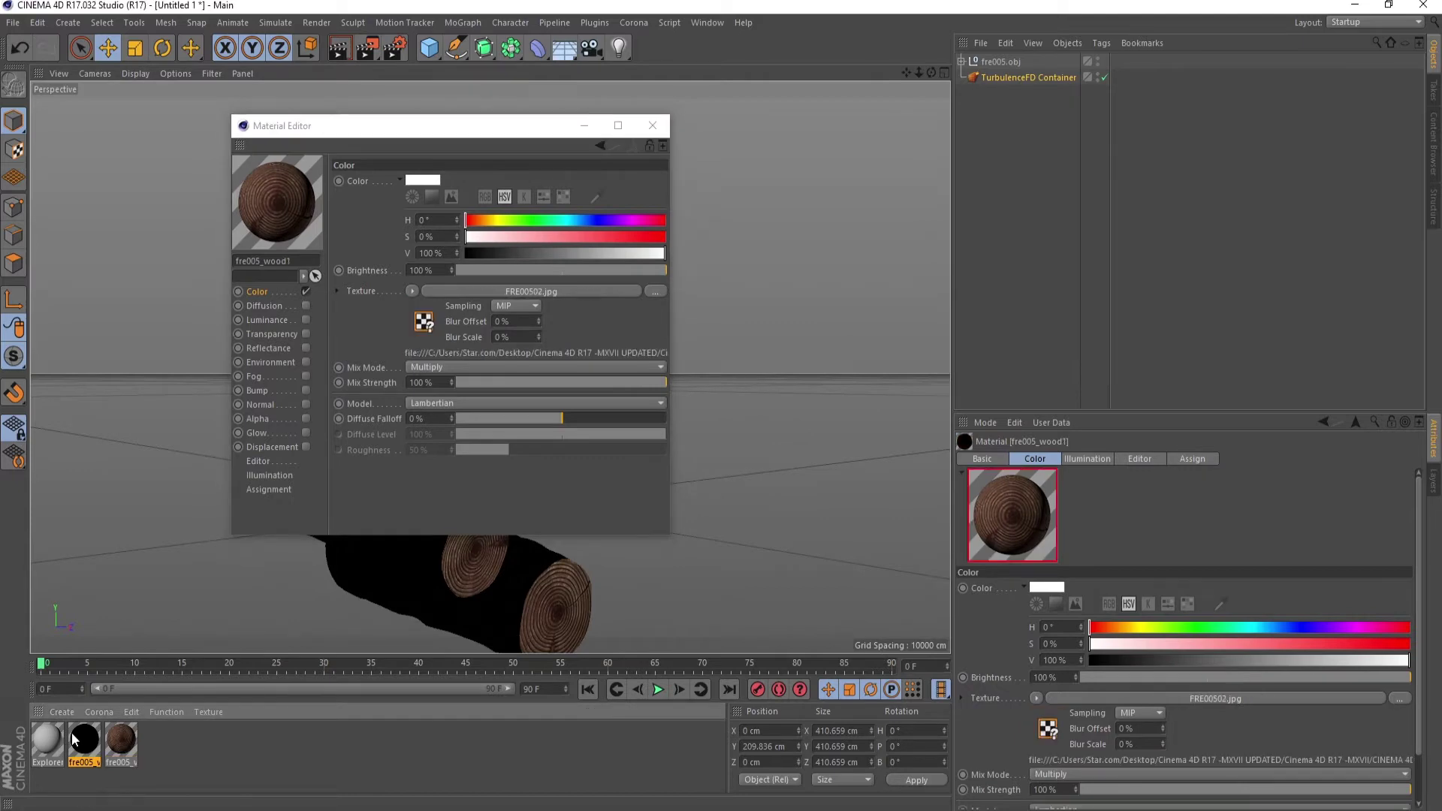
click(655, 291)
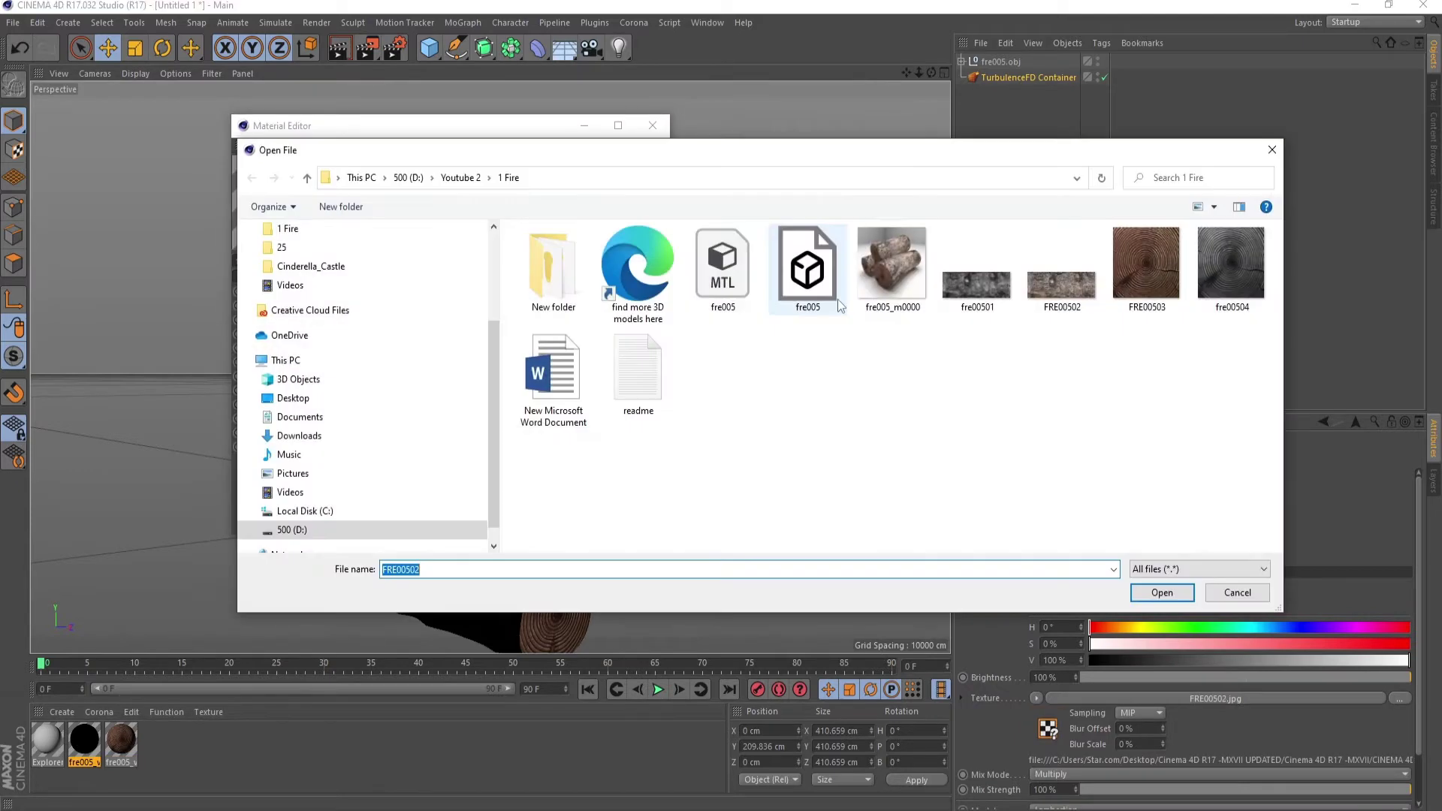
double_click(1065, 308)
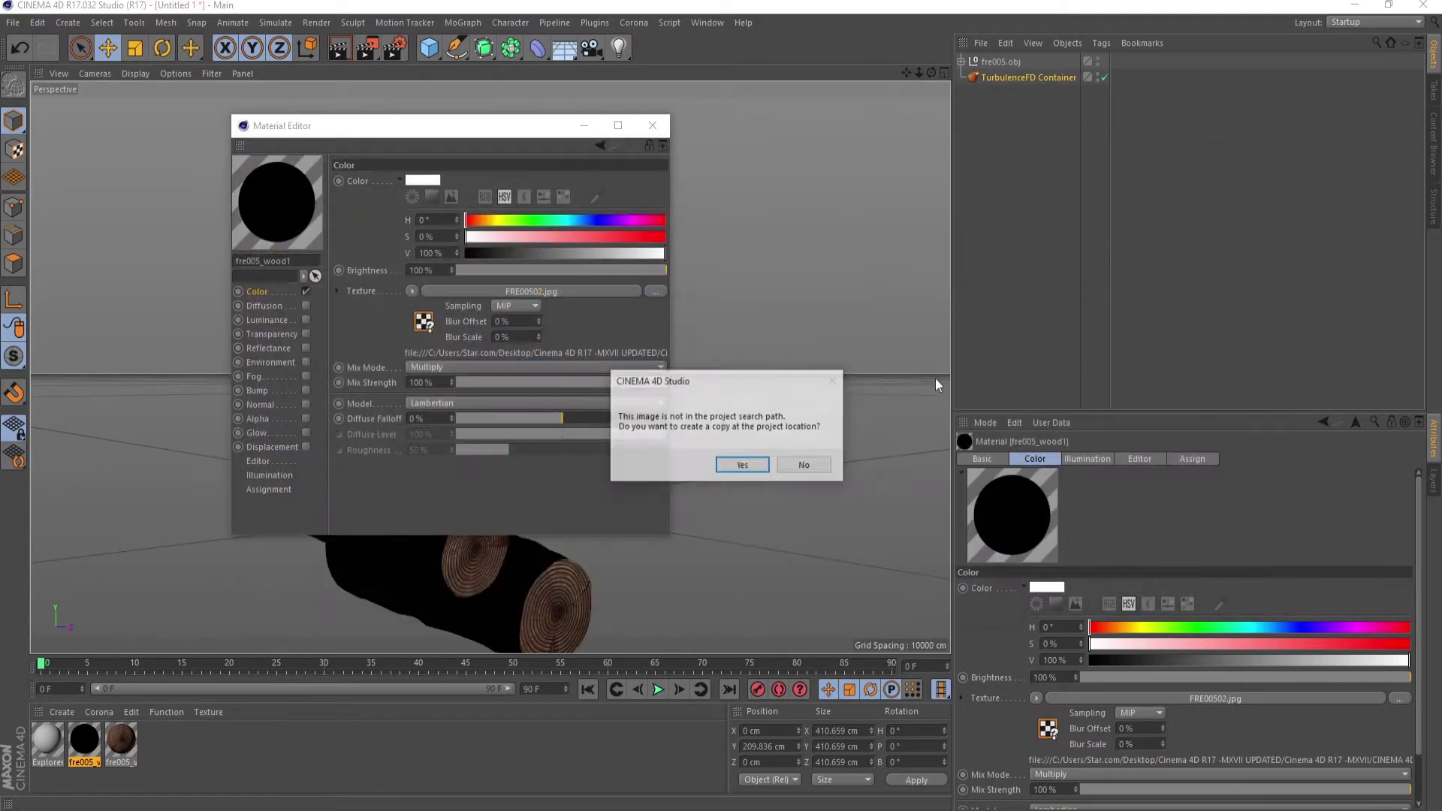
click(805, 466)
click(650, 128)
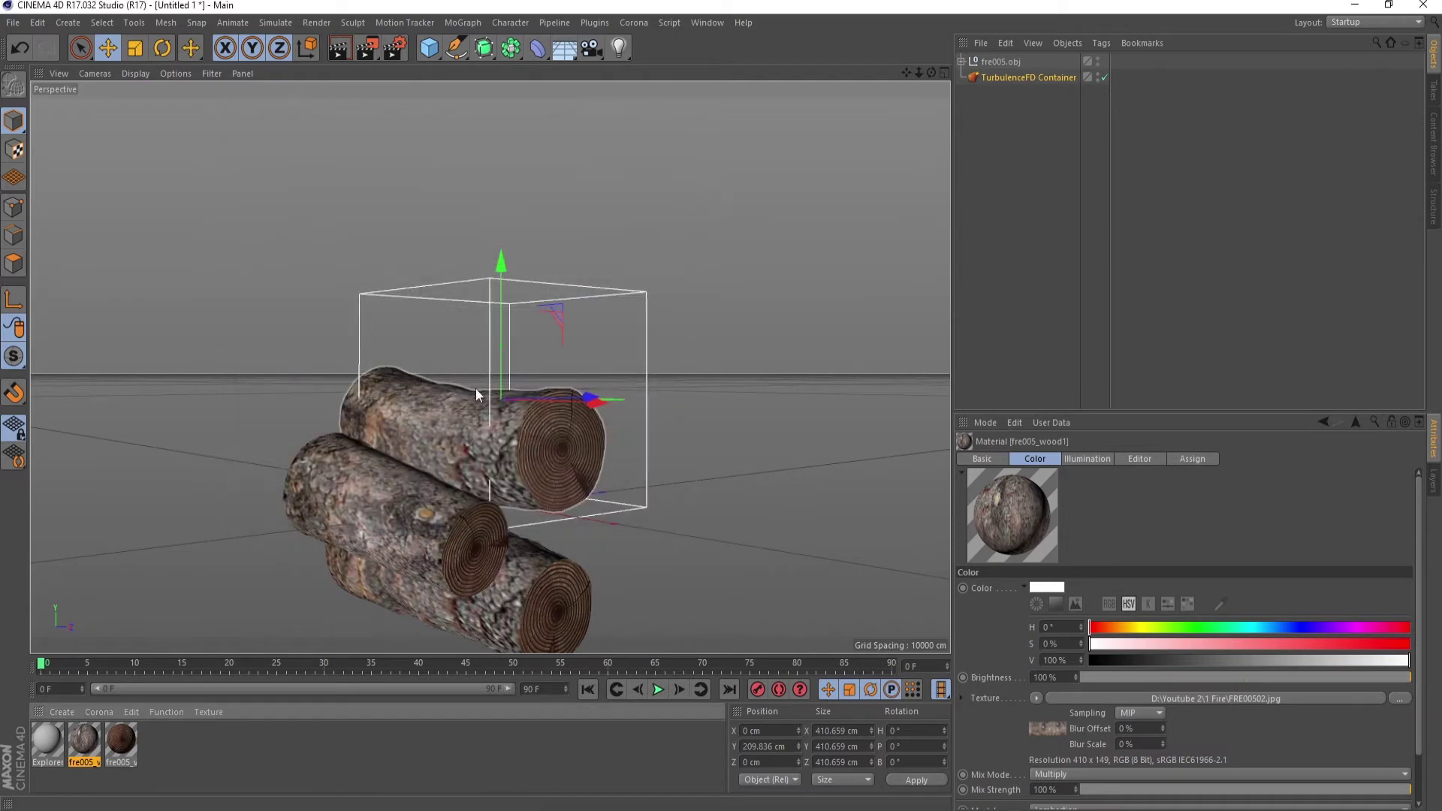
click(980, 62)
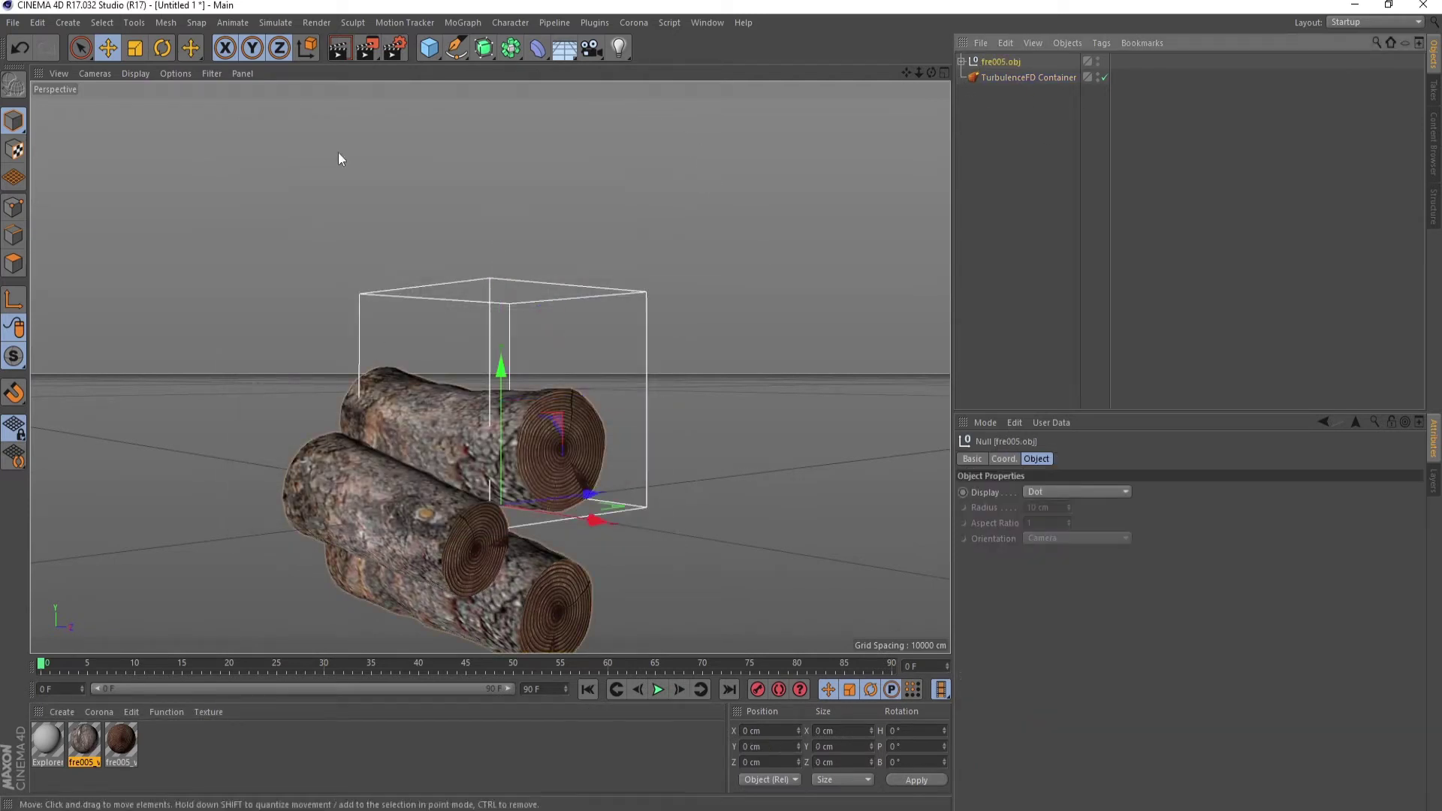
Shrink the fre005.obj log to a tiny size and orbit to look down on the container.
click(136, 53)
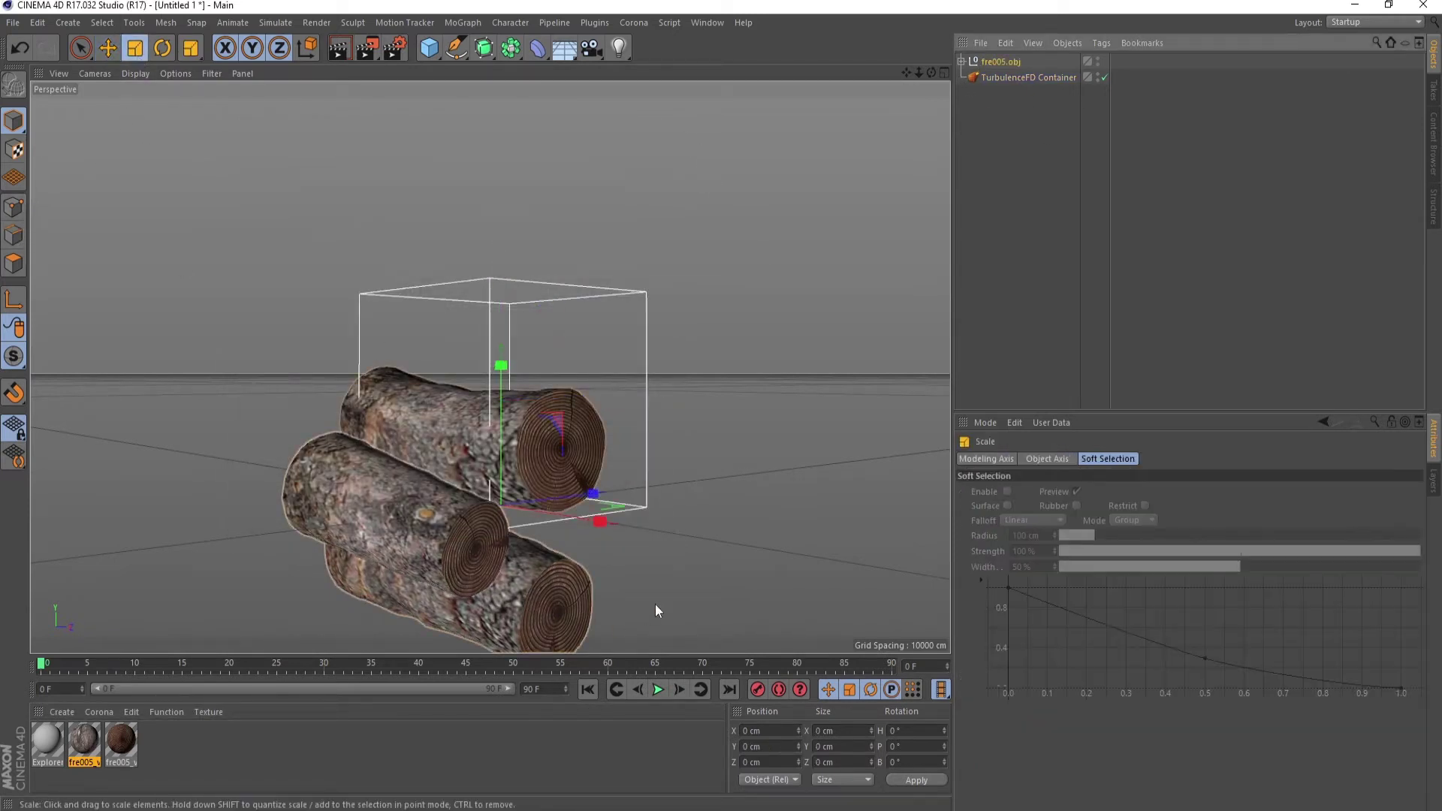
mouse_move(655, 604)
mouse_down()
mouse_move(673, 601)
mouse_move(60, 651)
mouse_up()
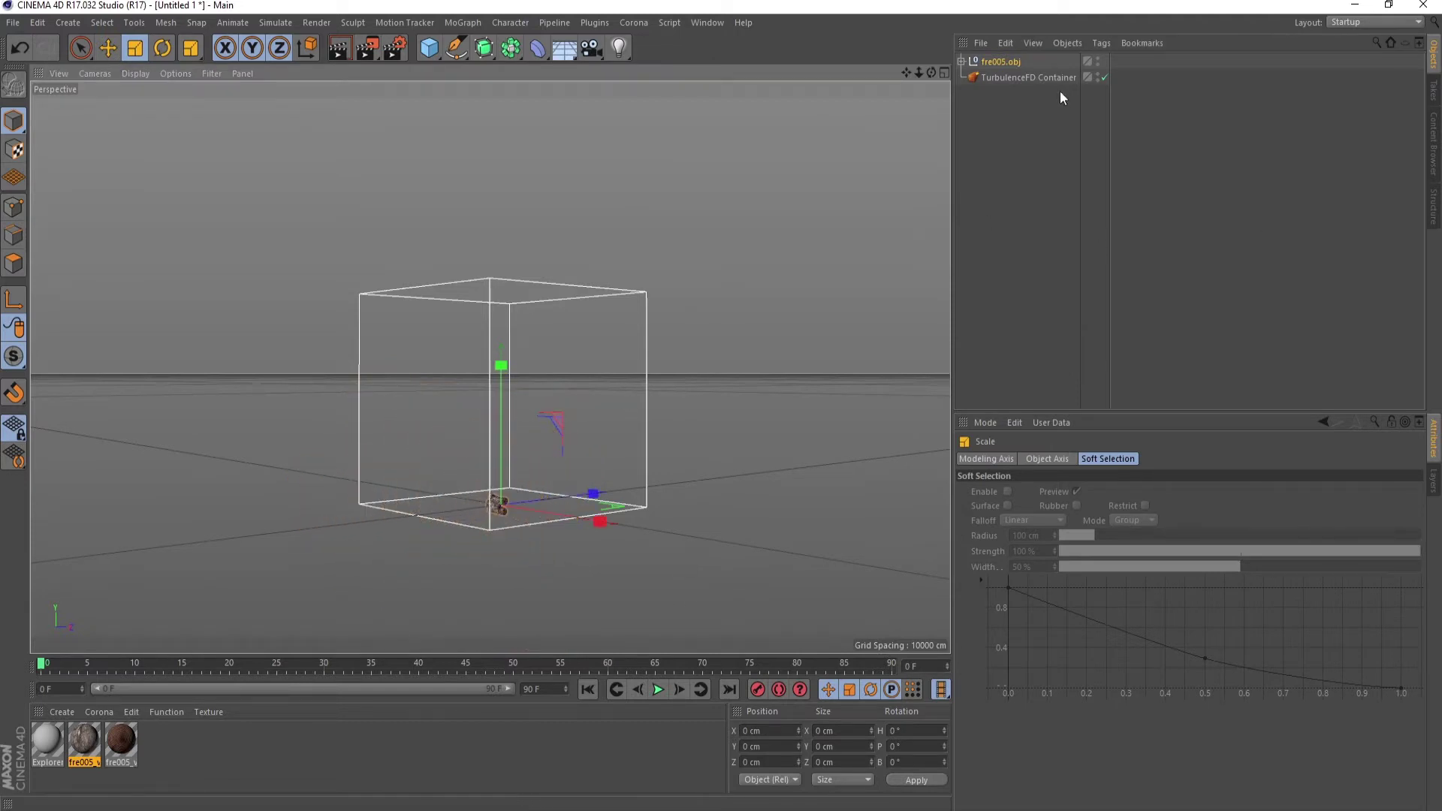
mouse_move(930, 71)
mouse_down()
mouse_move(930, 98)
mouse_move(908, 75)
mouse_move(913, 105)
mouse_up()
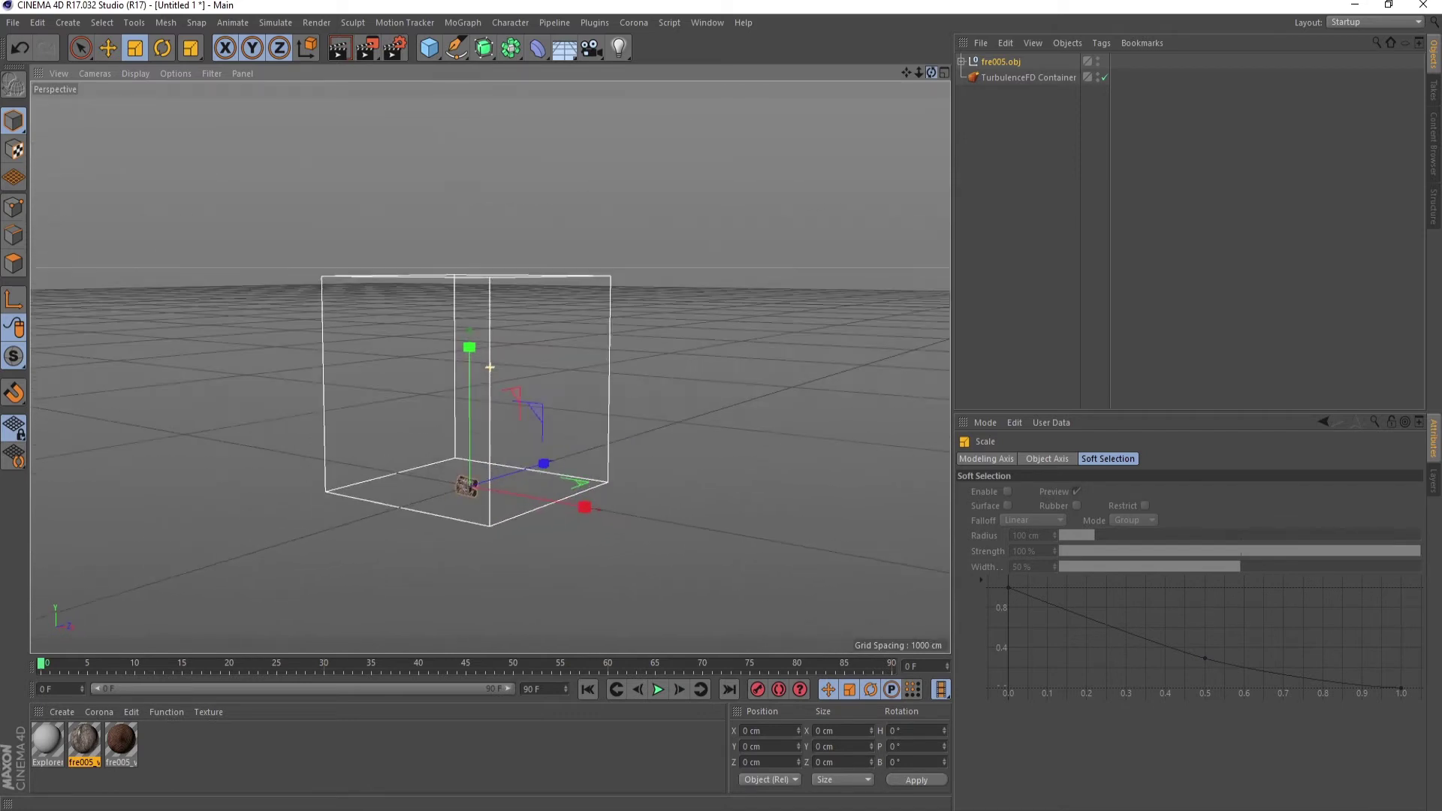
Connect all fre005.obj child parts into a single polygon object.
click(1001, 59)
right_click(1000, 59)
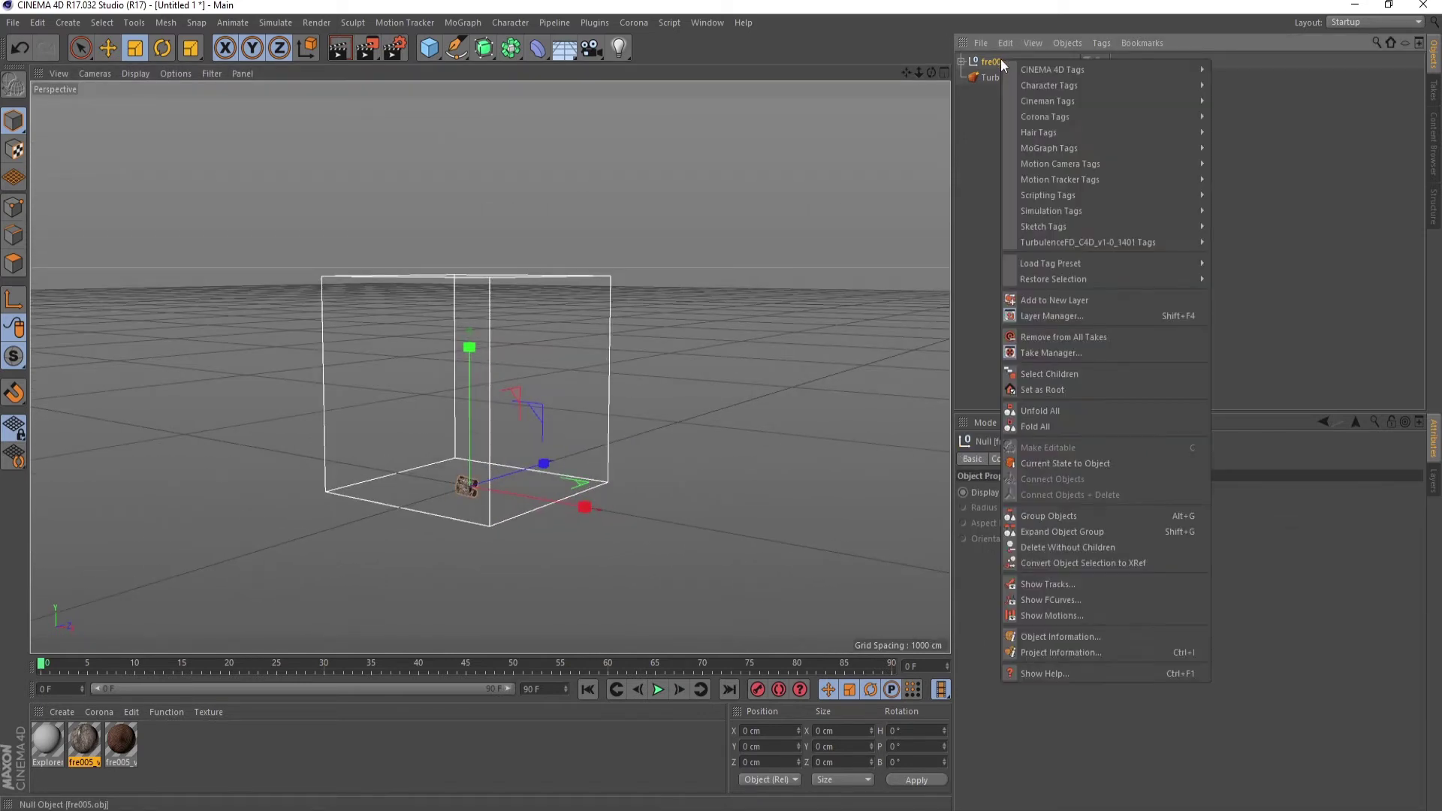
click(1044, 374)
right_click(995, 65)
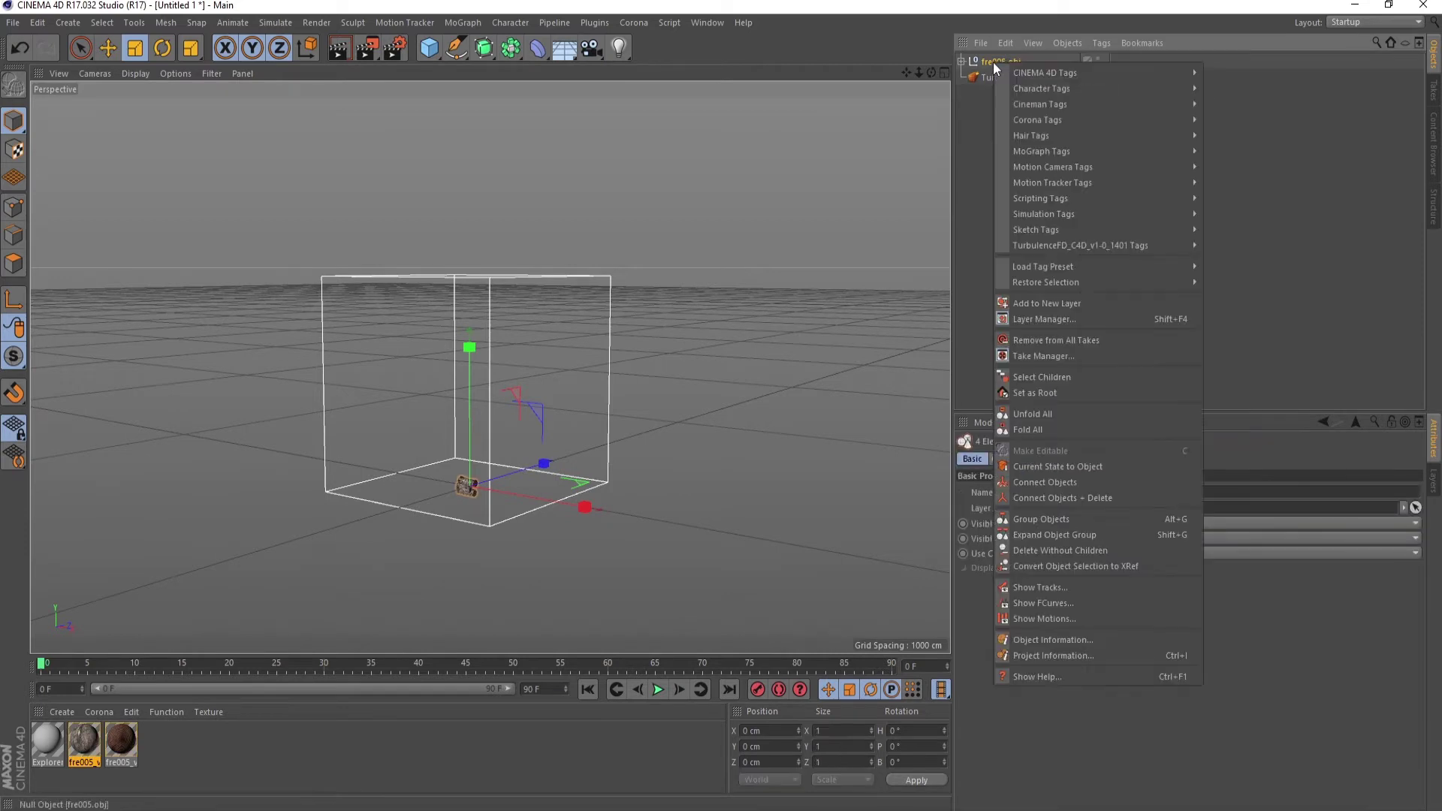
click(1079, 497)
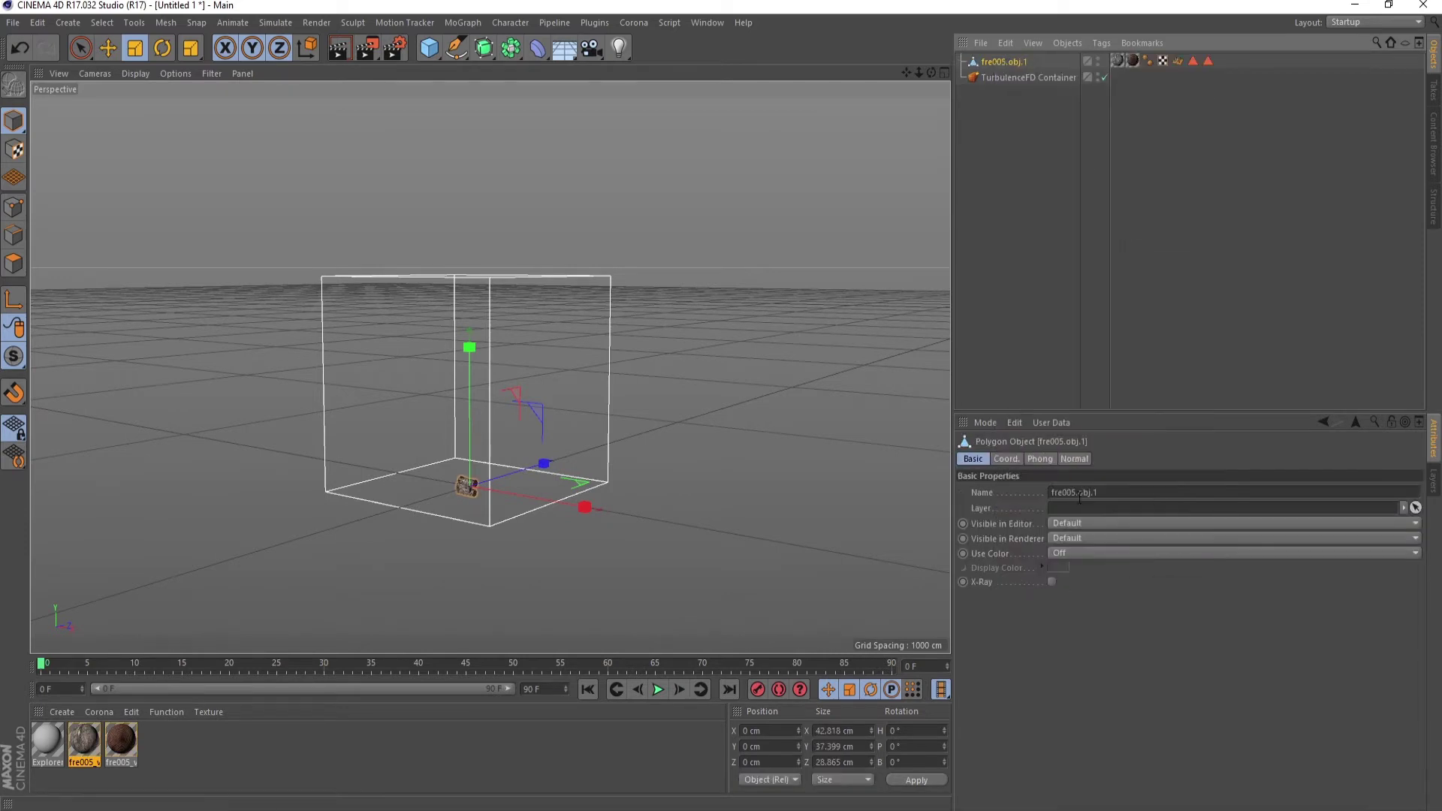
Add a TurbulenceFD Emitter tag to the log with radius 10 cm and temperature 1.
right_click(1018, 63)
mouse_move(1102, 243)
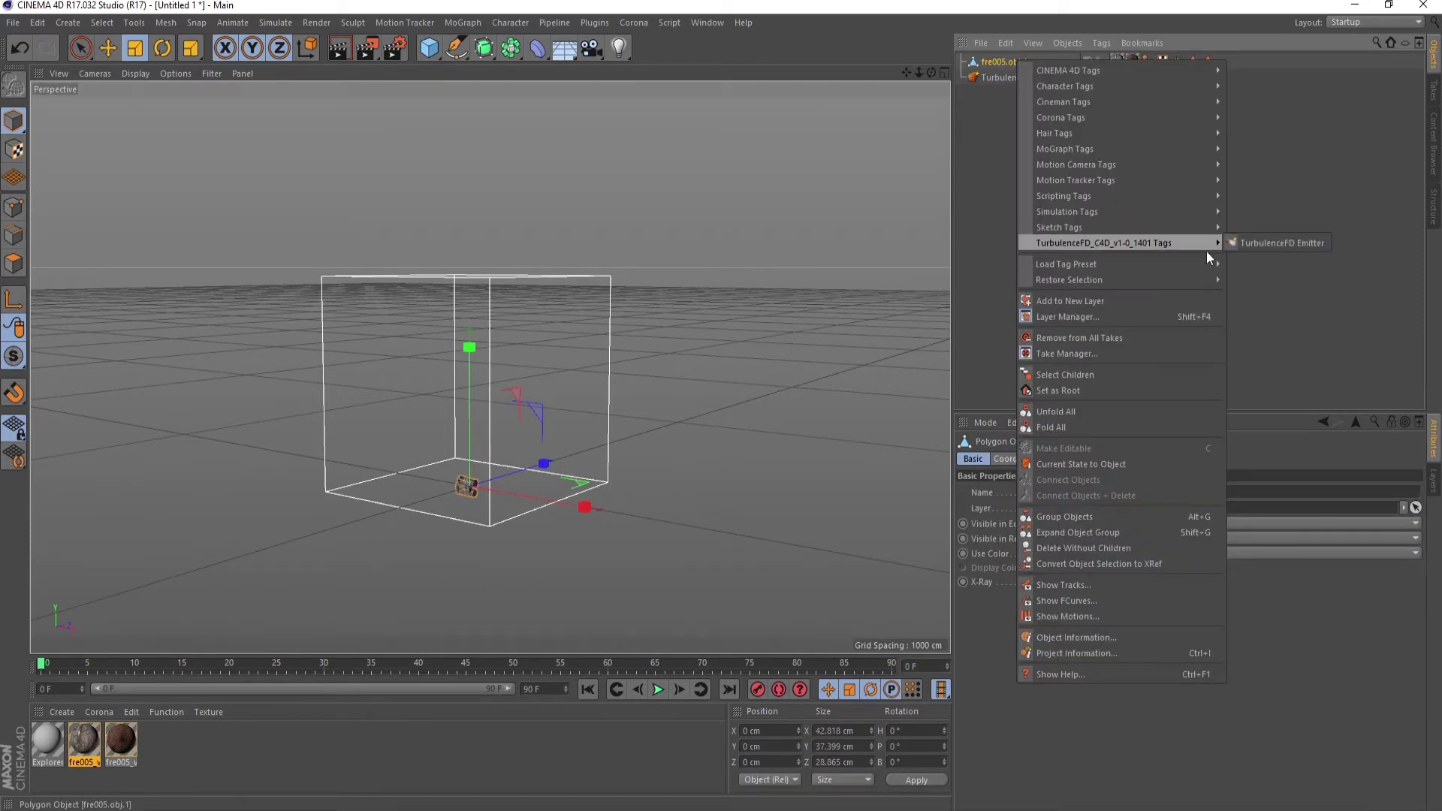
click(1270, 245)
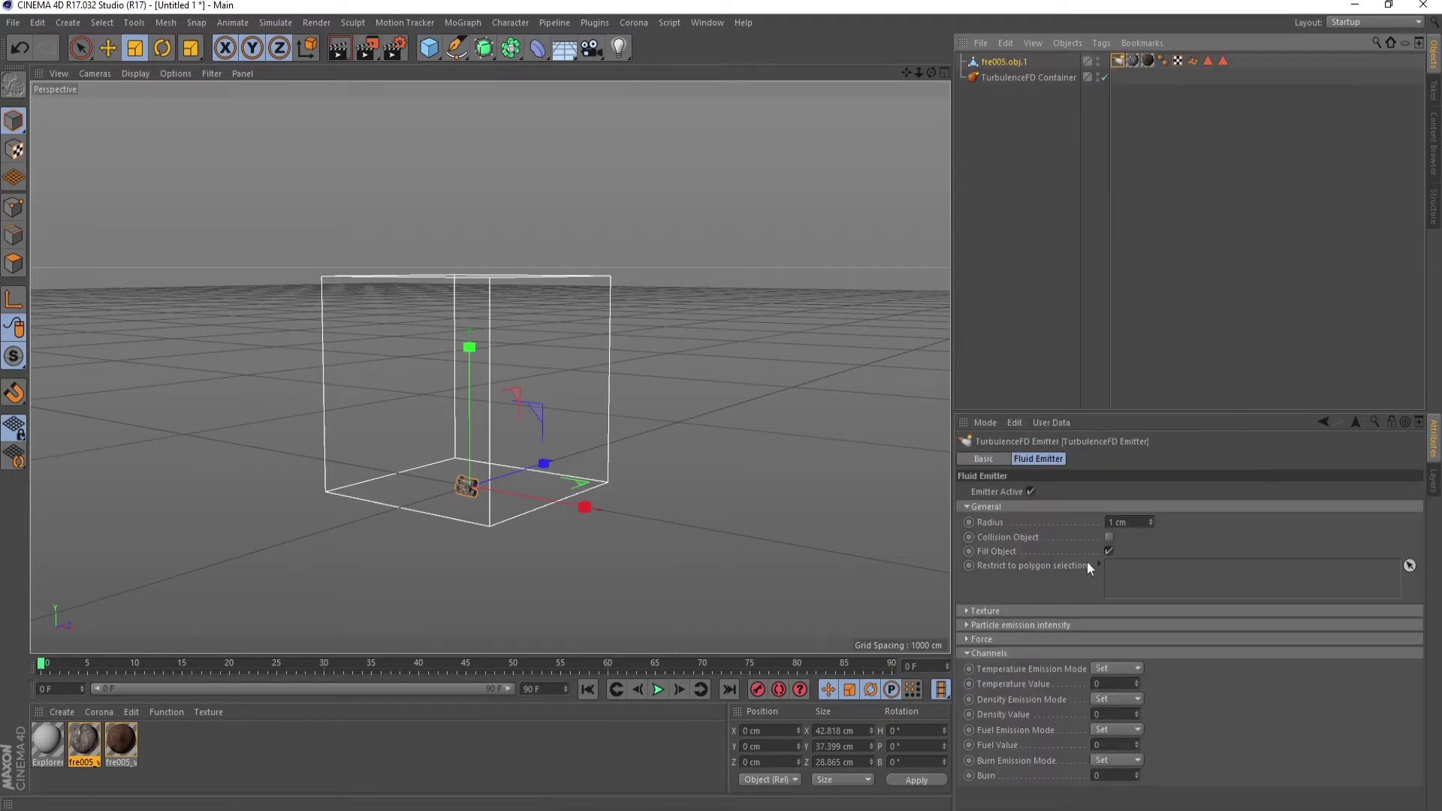
click(1136, 522)
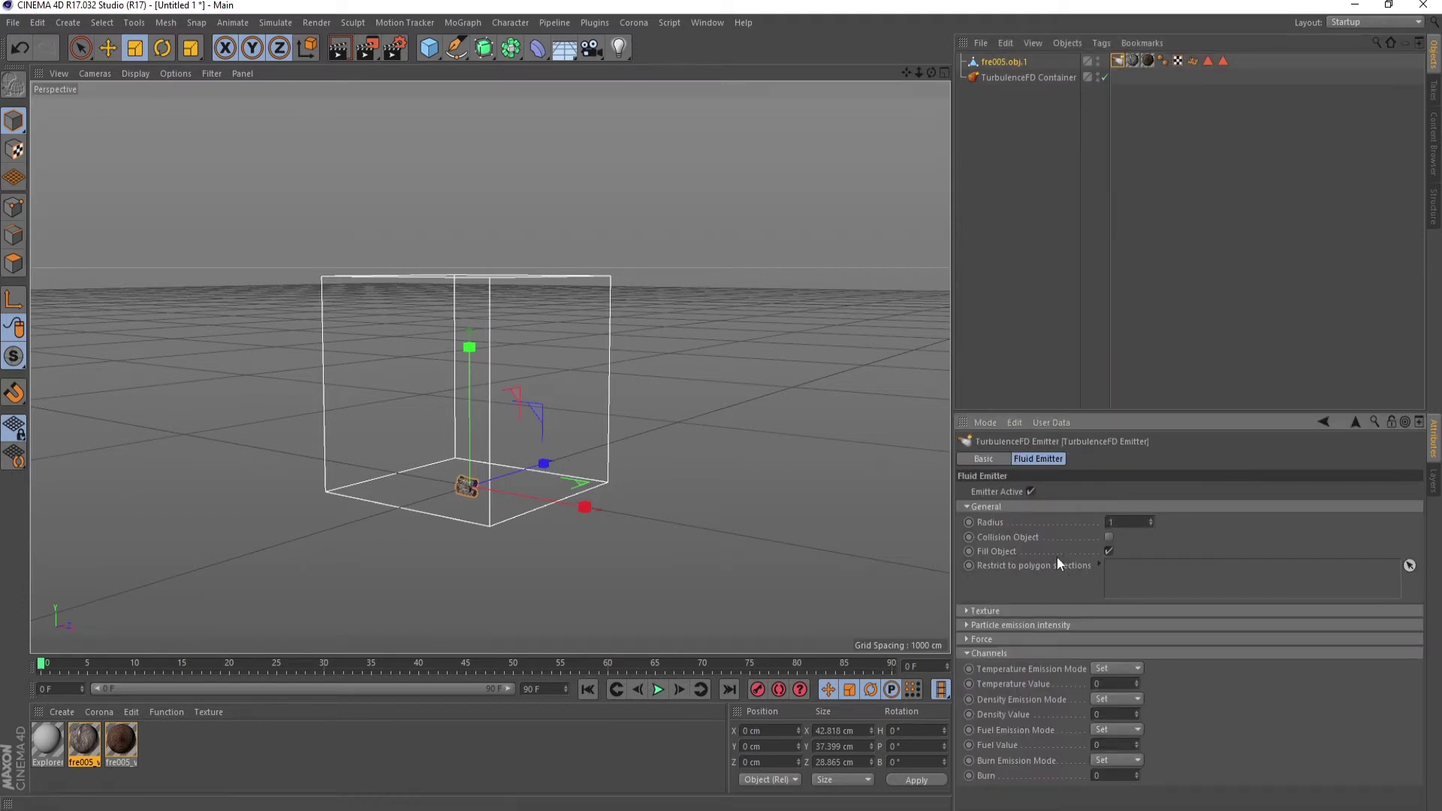
text(10)
Set the TurbulenceFD Container's simulation Vorticity to 20.
click(1002, 81)
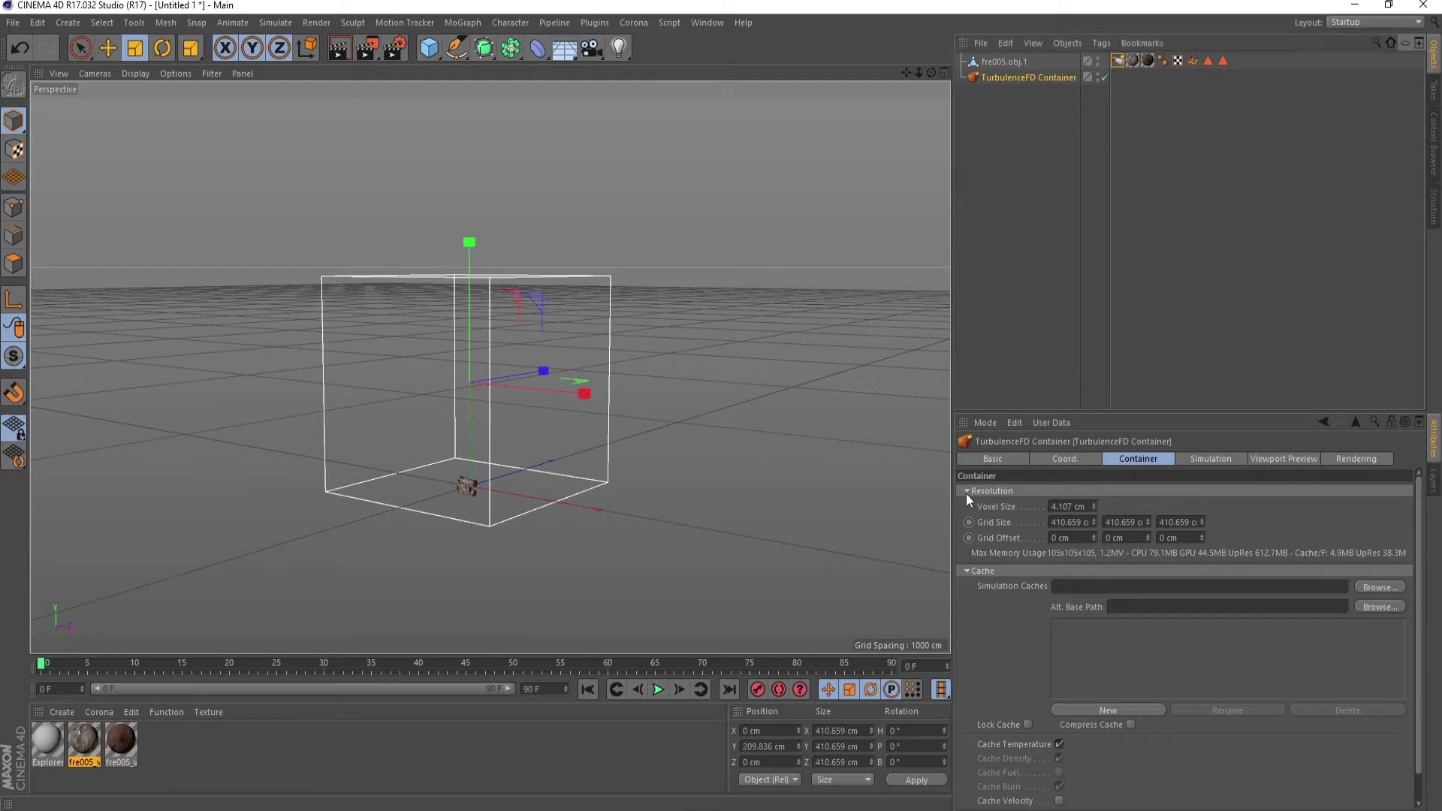
click(967, 492)
click(967, 505)
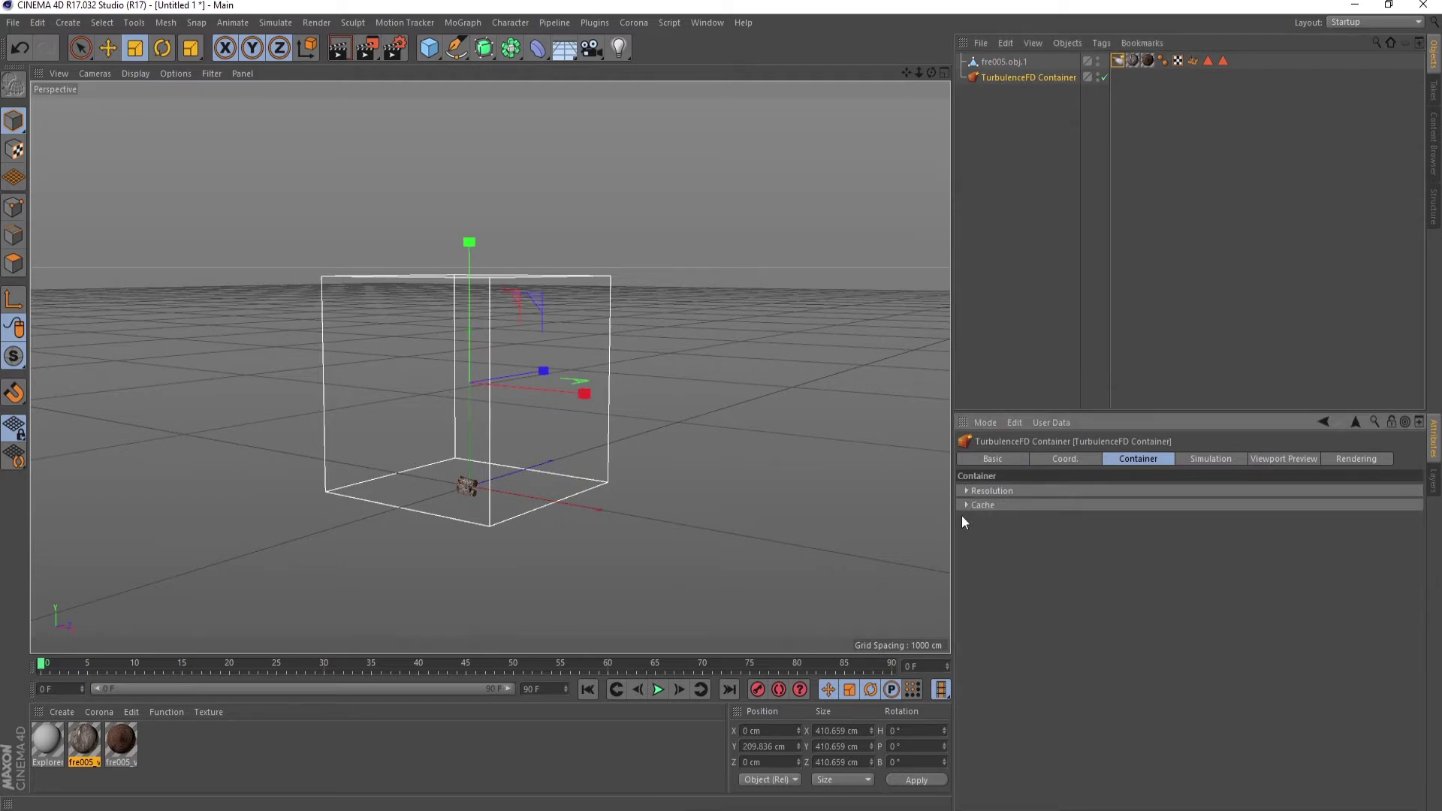
click(1208, 460)
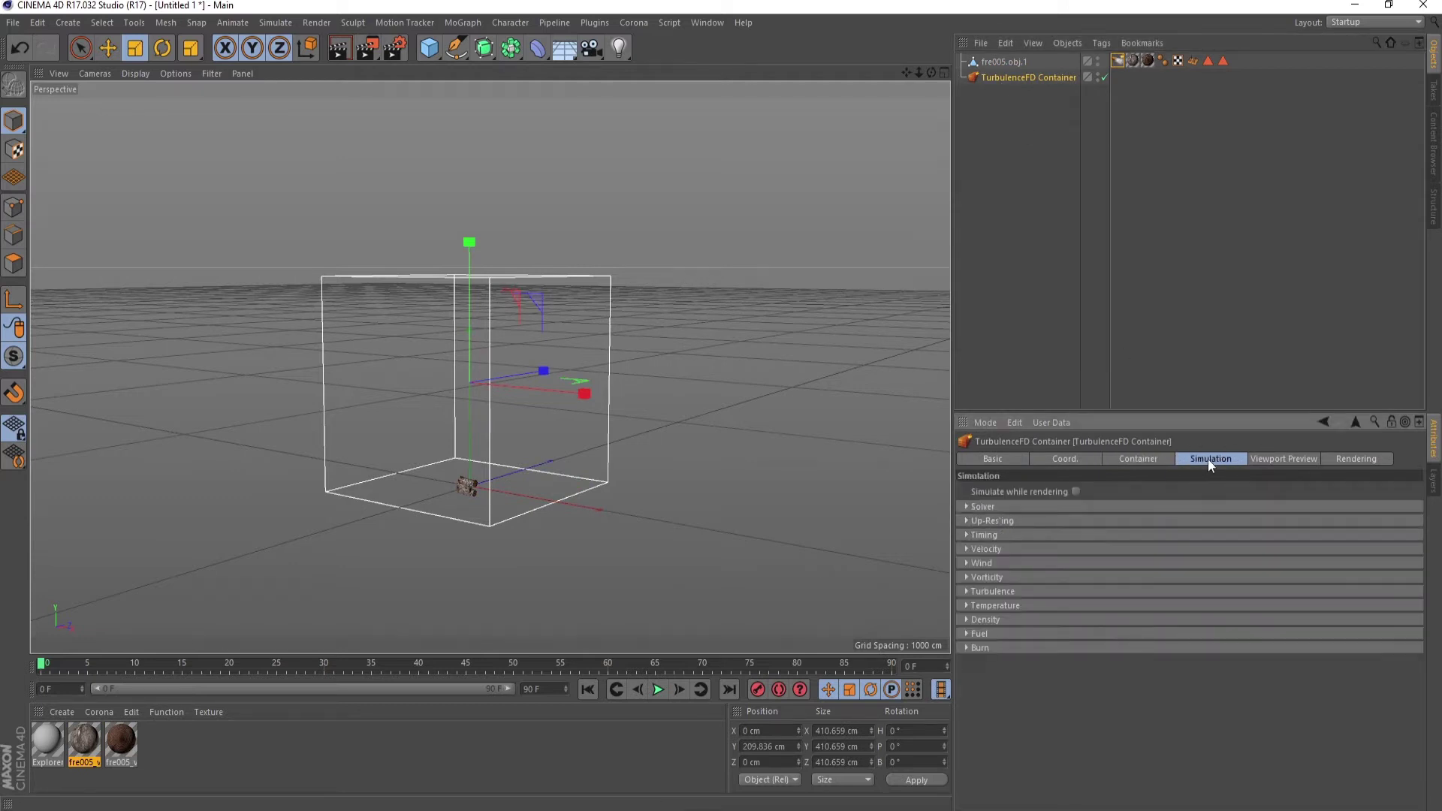
click(966, 576)
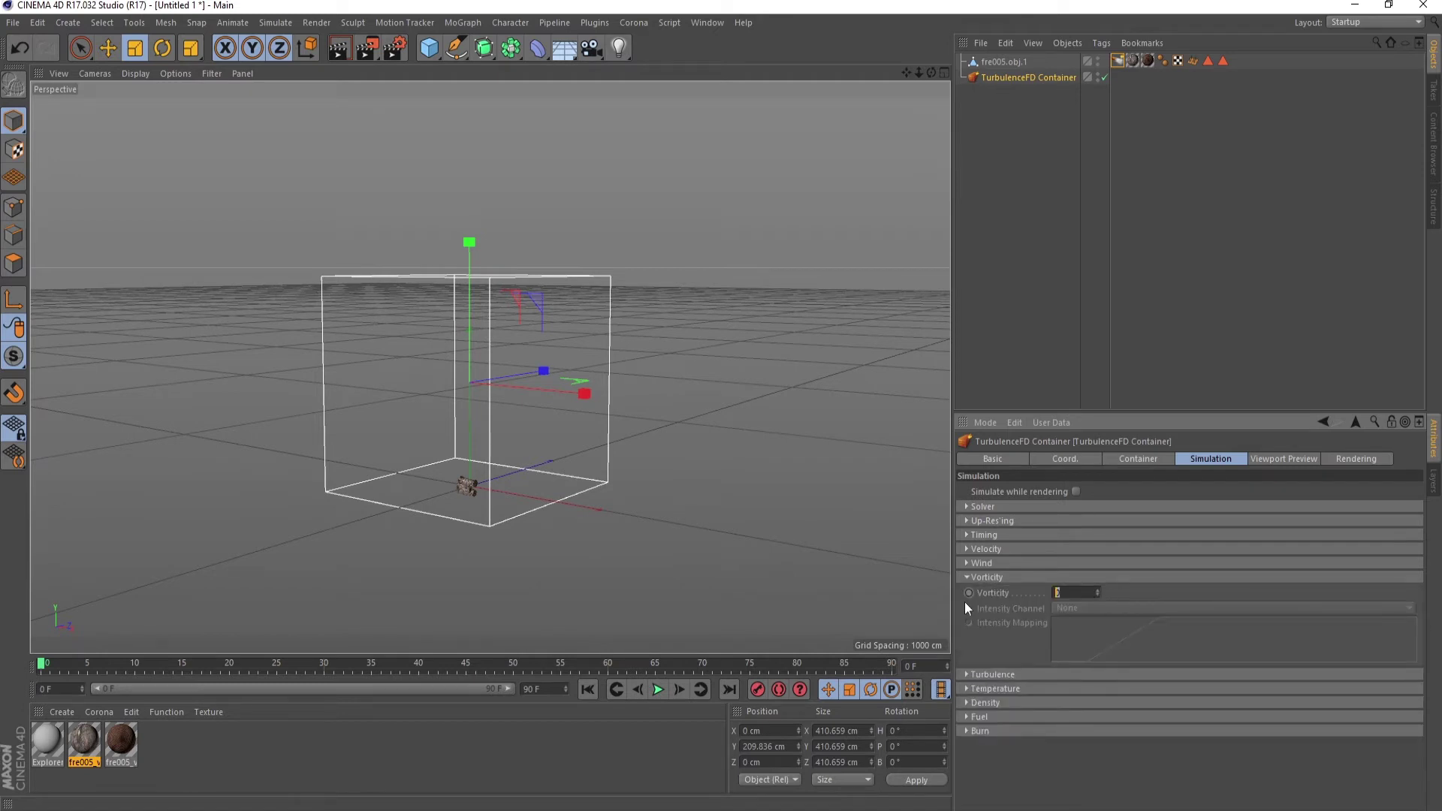
text(20)
Set Turbulence Intensity to 20 cm and Temperature Cooling to 3%.
click(967, 675)
click(1080, 691)
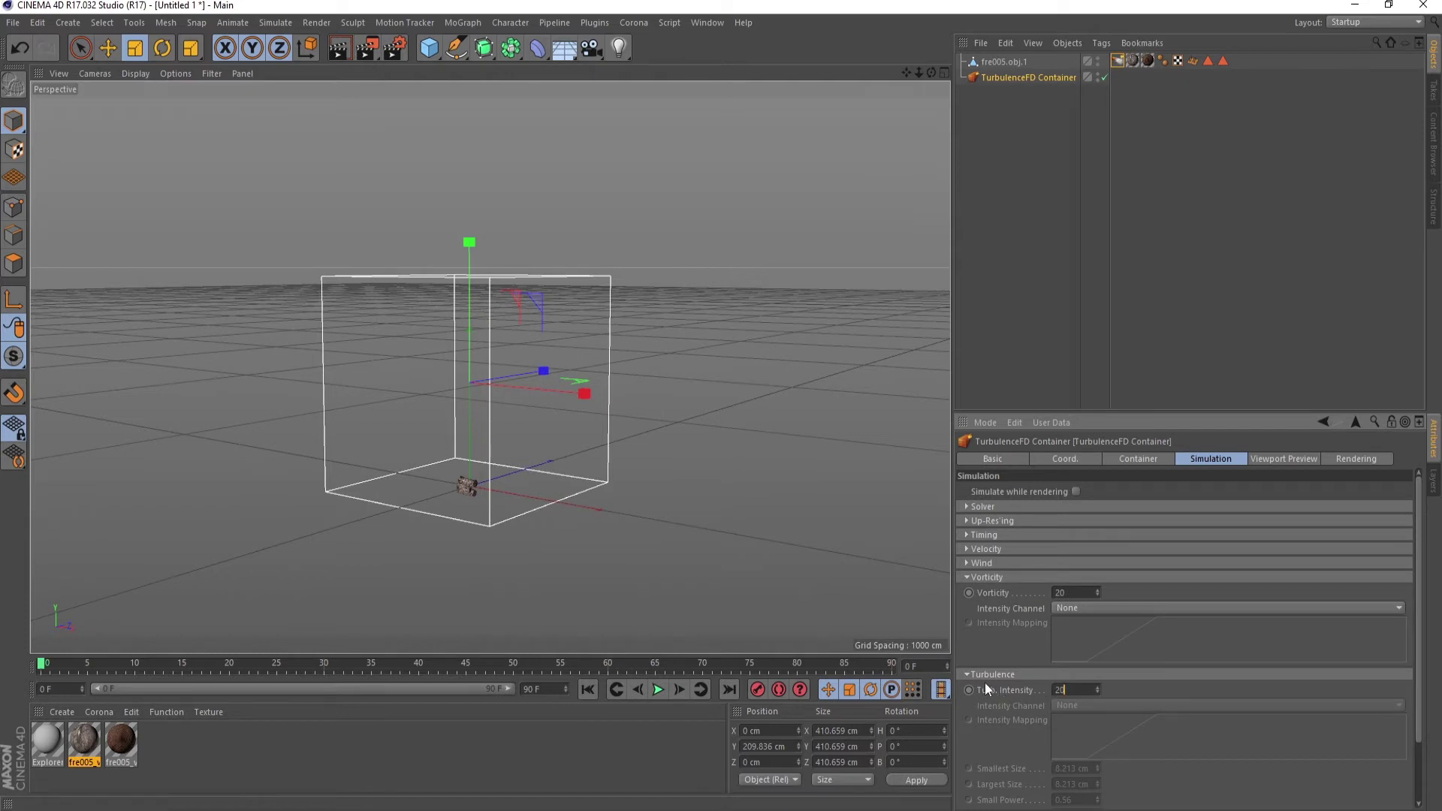
drag(1421, 637, 1422, 698)
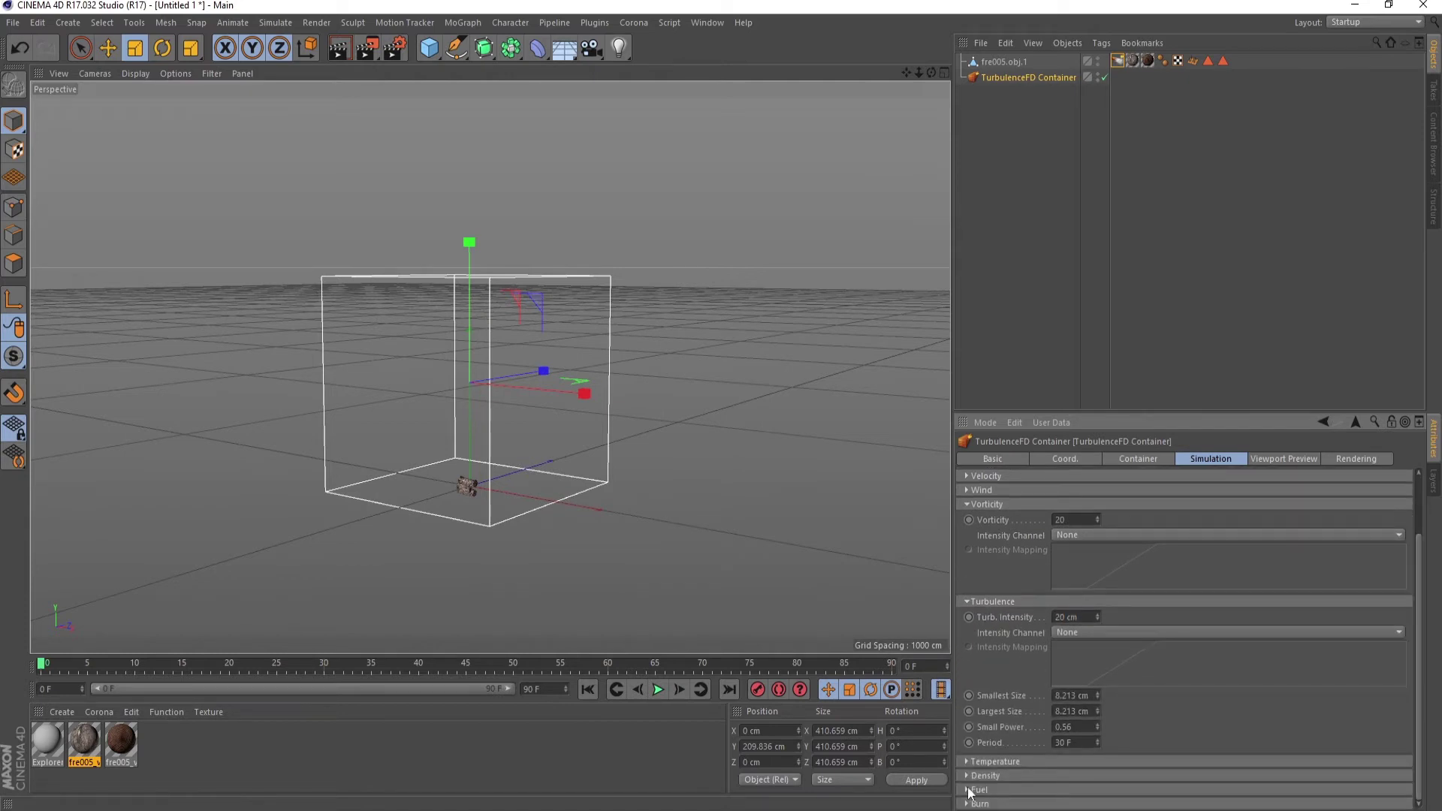
click(963, 761)
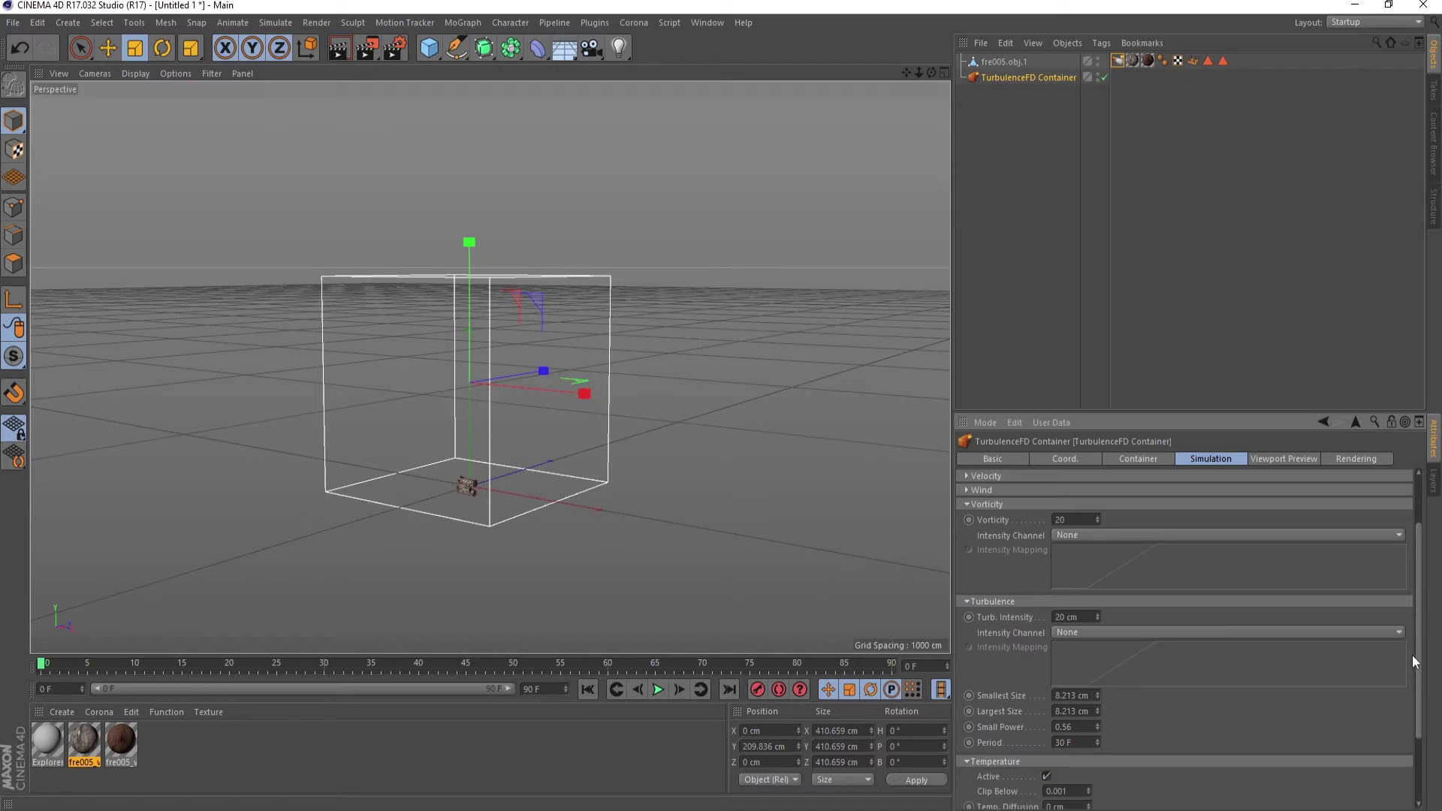
drag(1418, 657, 1410, 763)
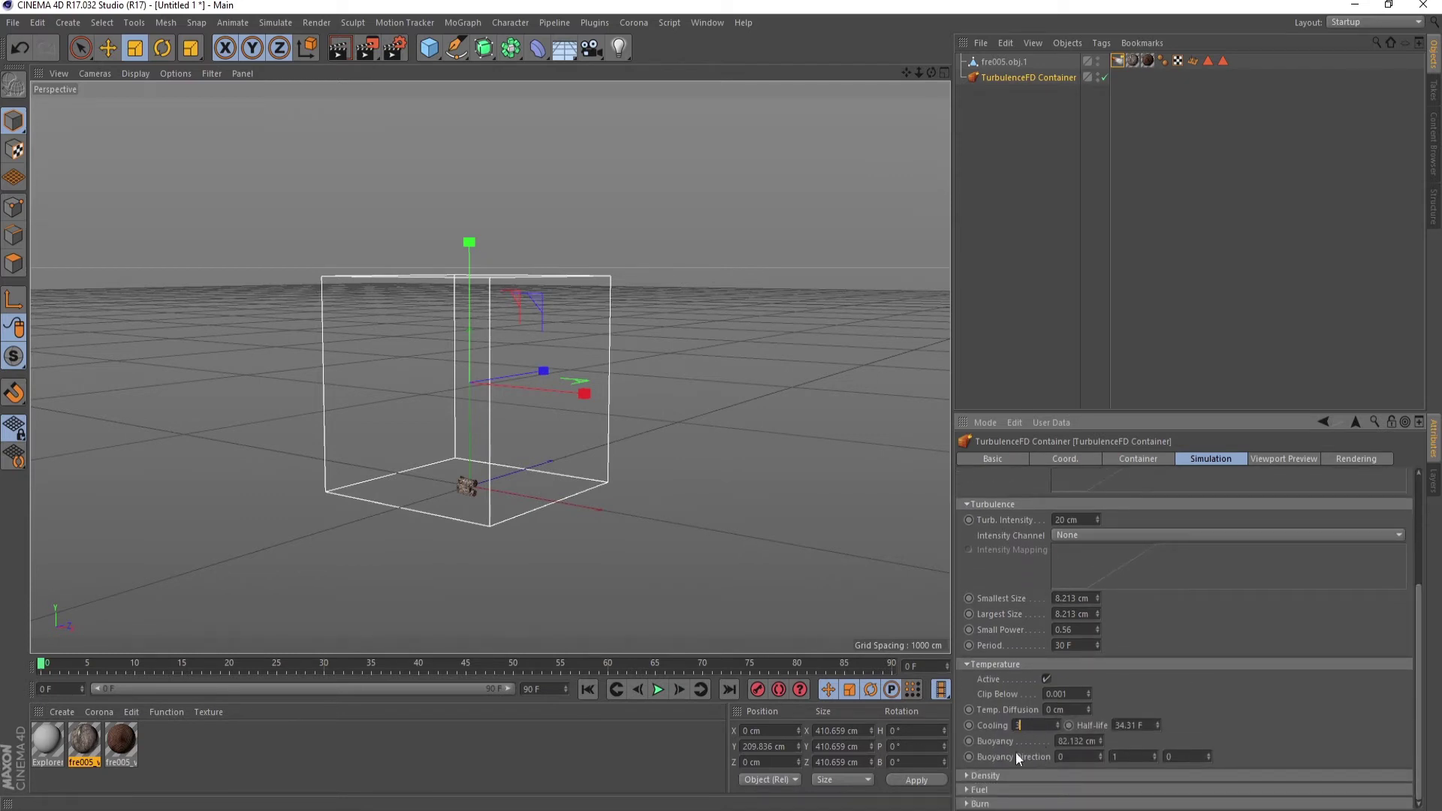
click(964, 505)
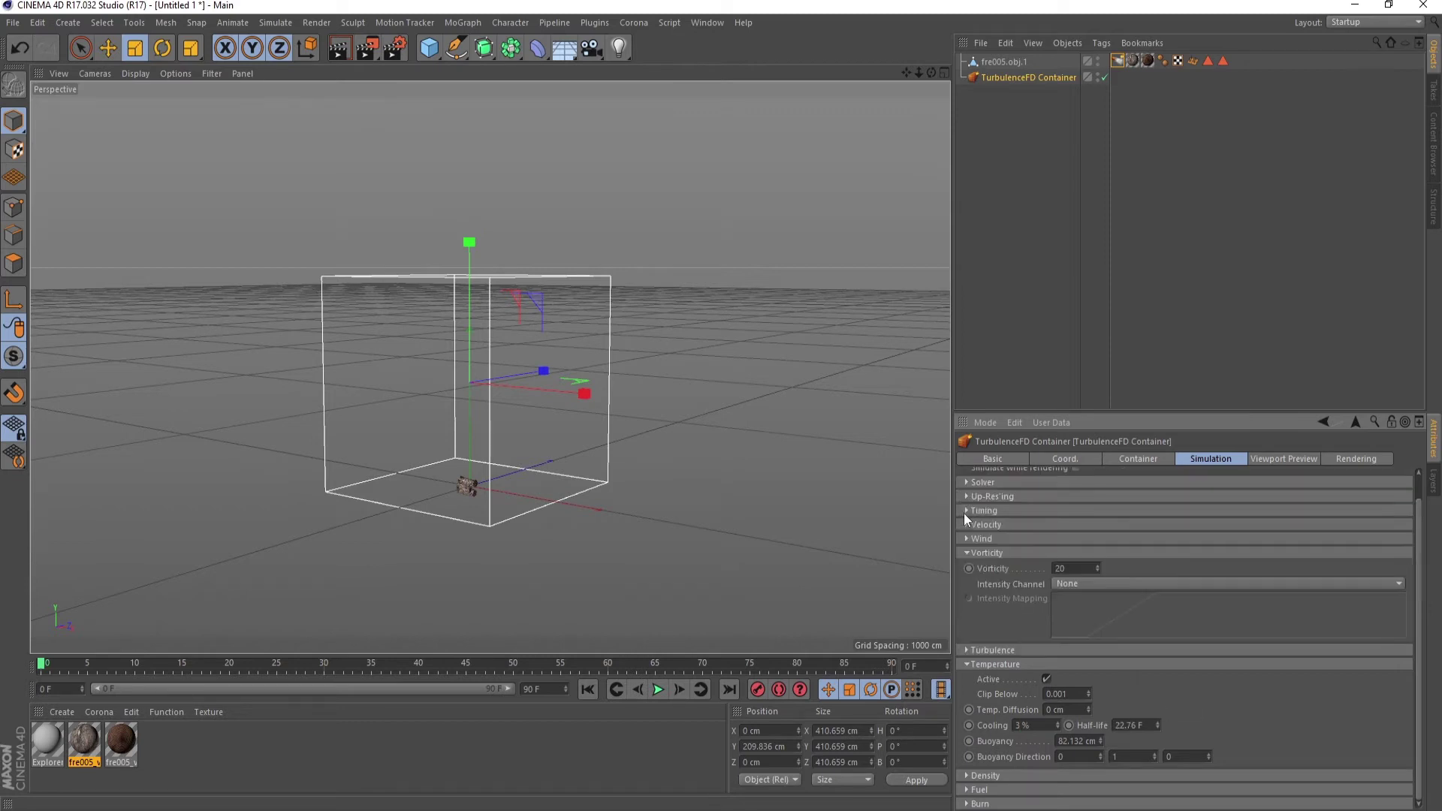
click(965, 553)
click(967, 605)
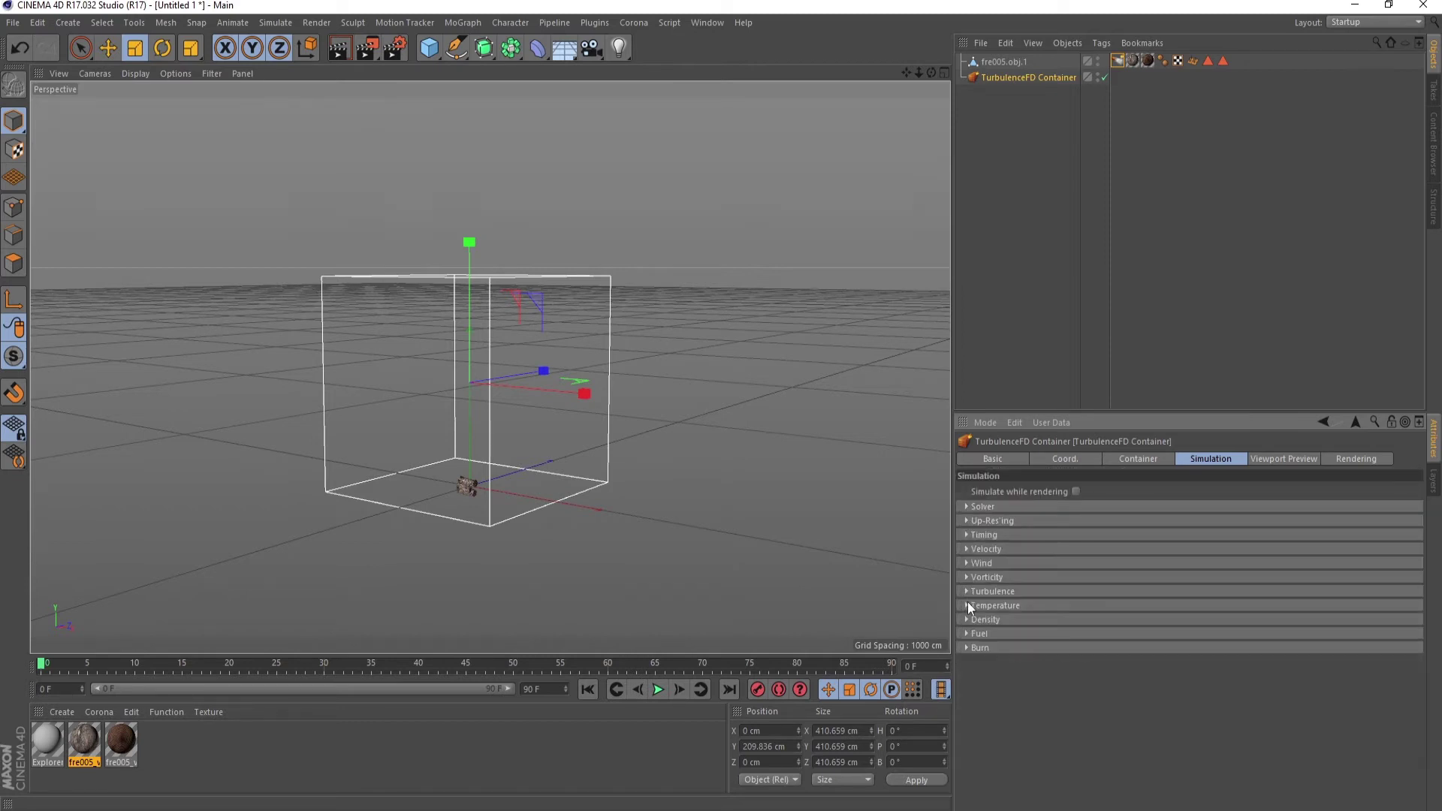
Run the TurbulenceFD cached simulation through all 90 frames.
click(594, 23)
mouse_move(653, 97)
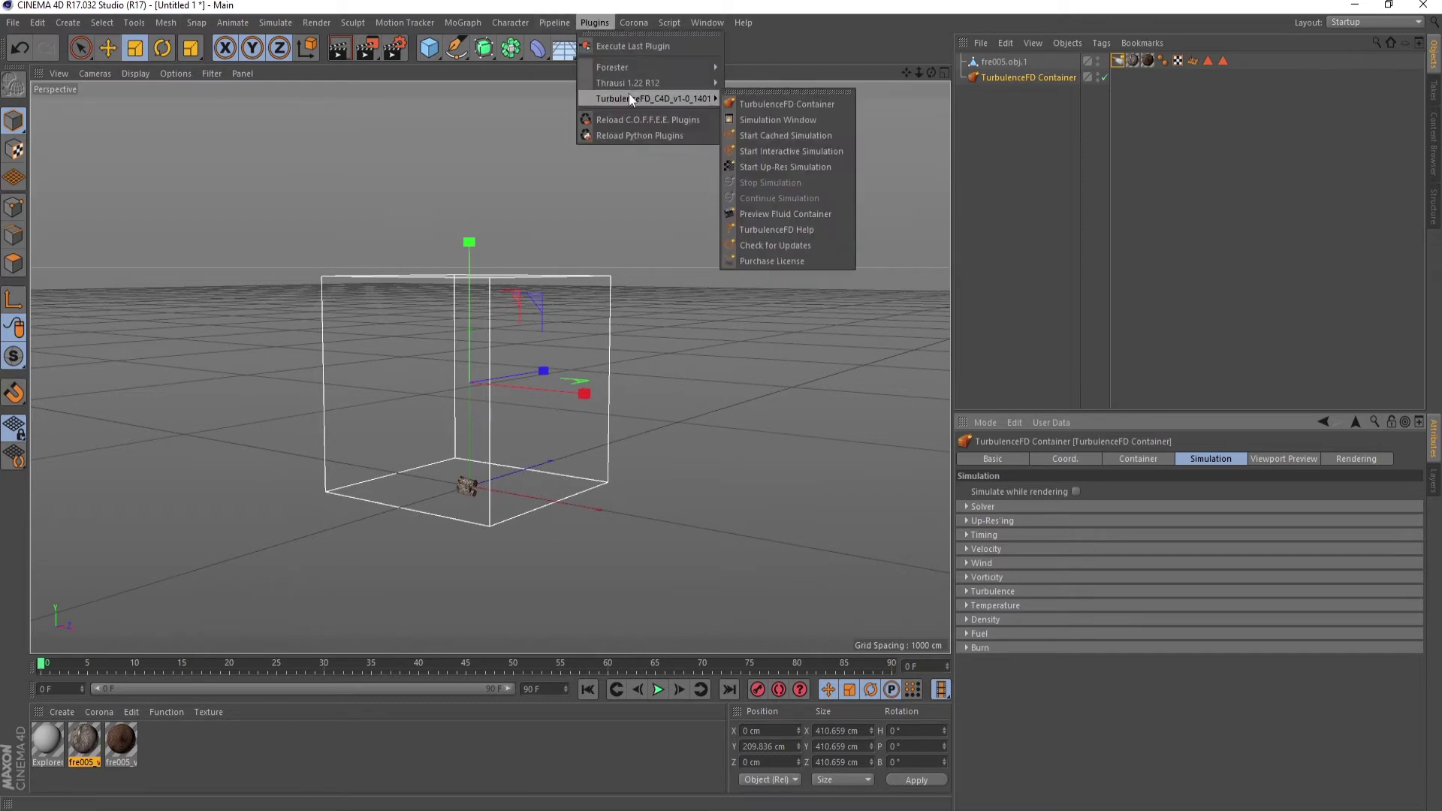
click(786, 135)
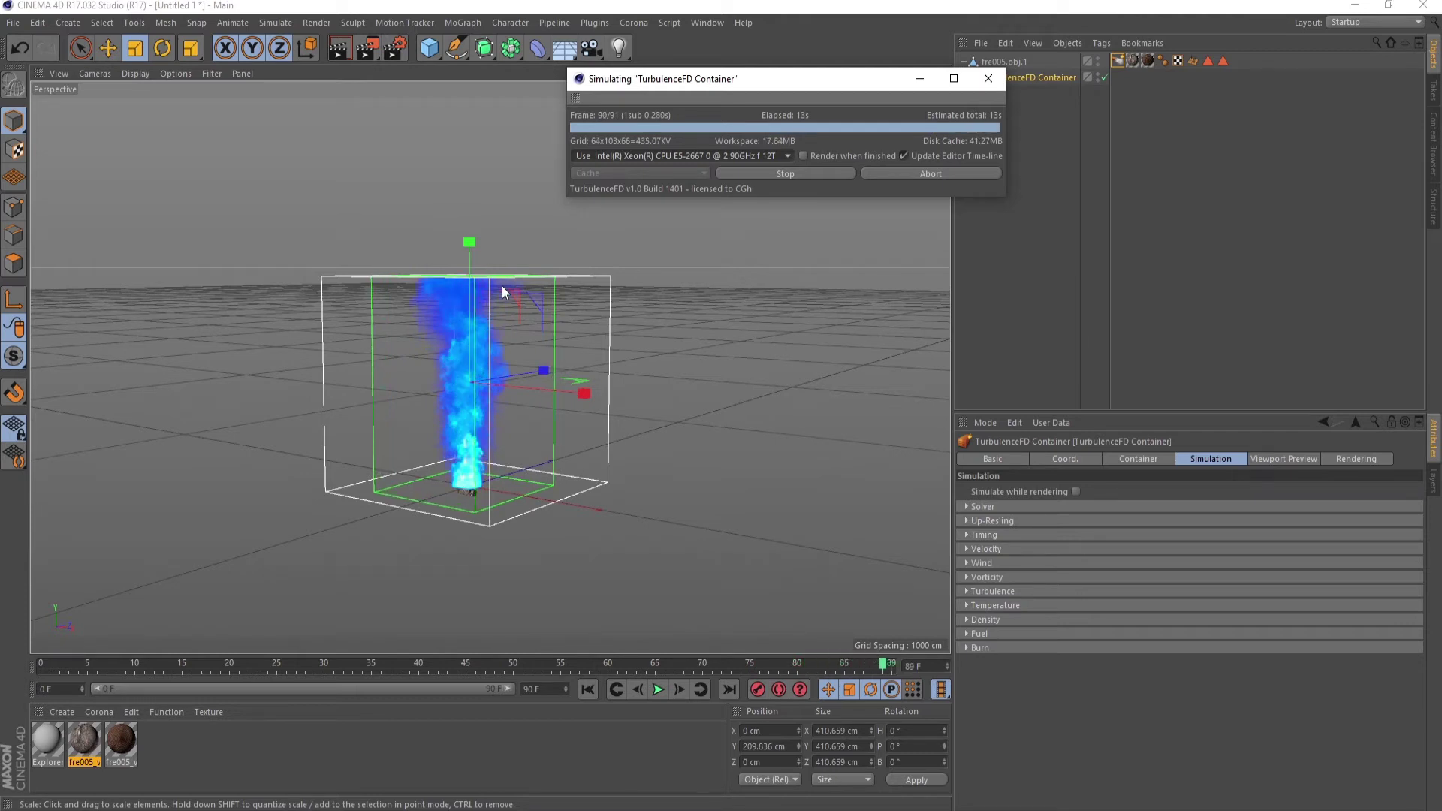
click(988, 78)
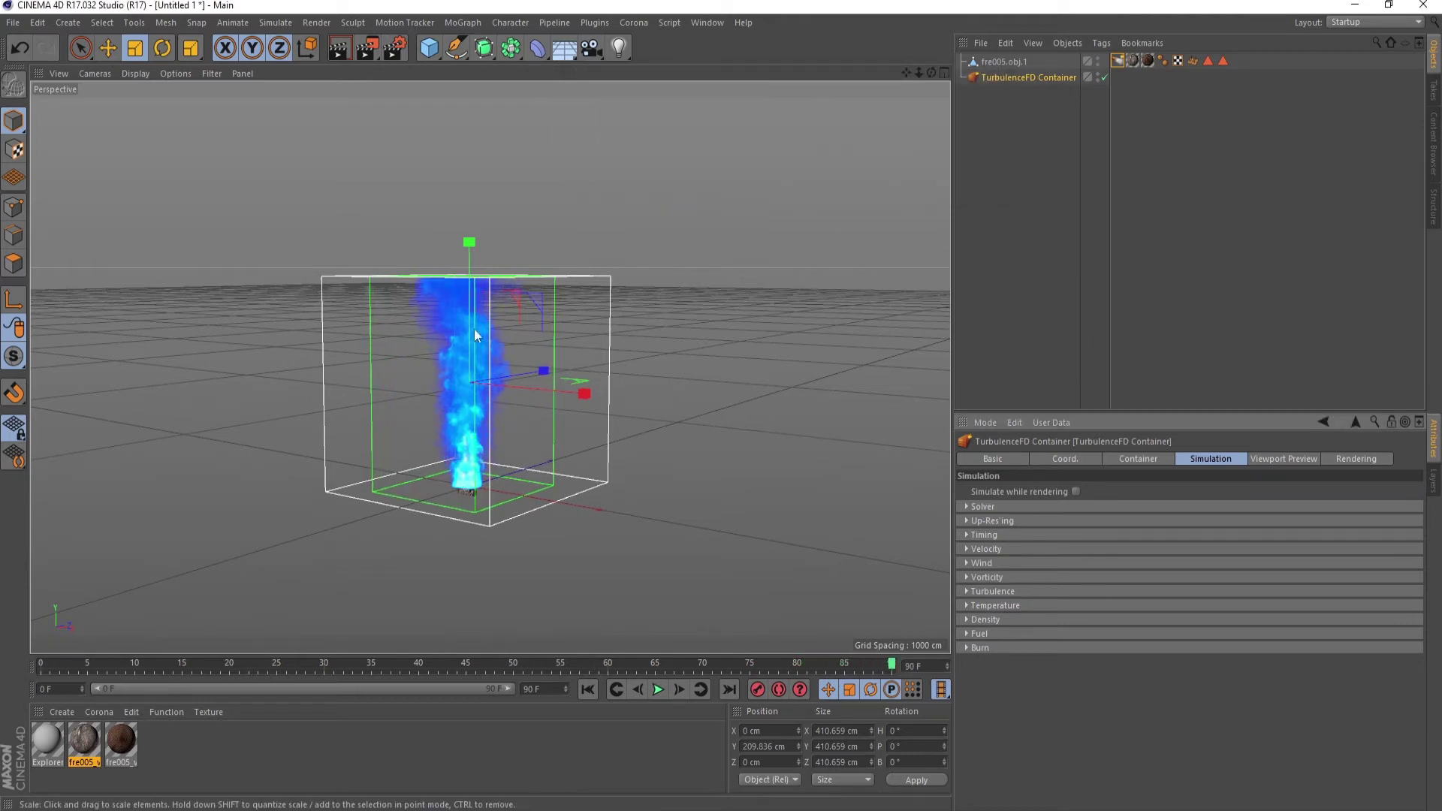
Preview-render the fire, then enlarge the container to about 647 cm and raise it.
click(344, 54)
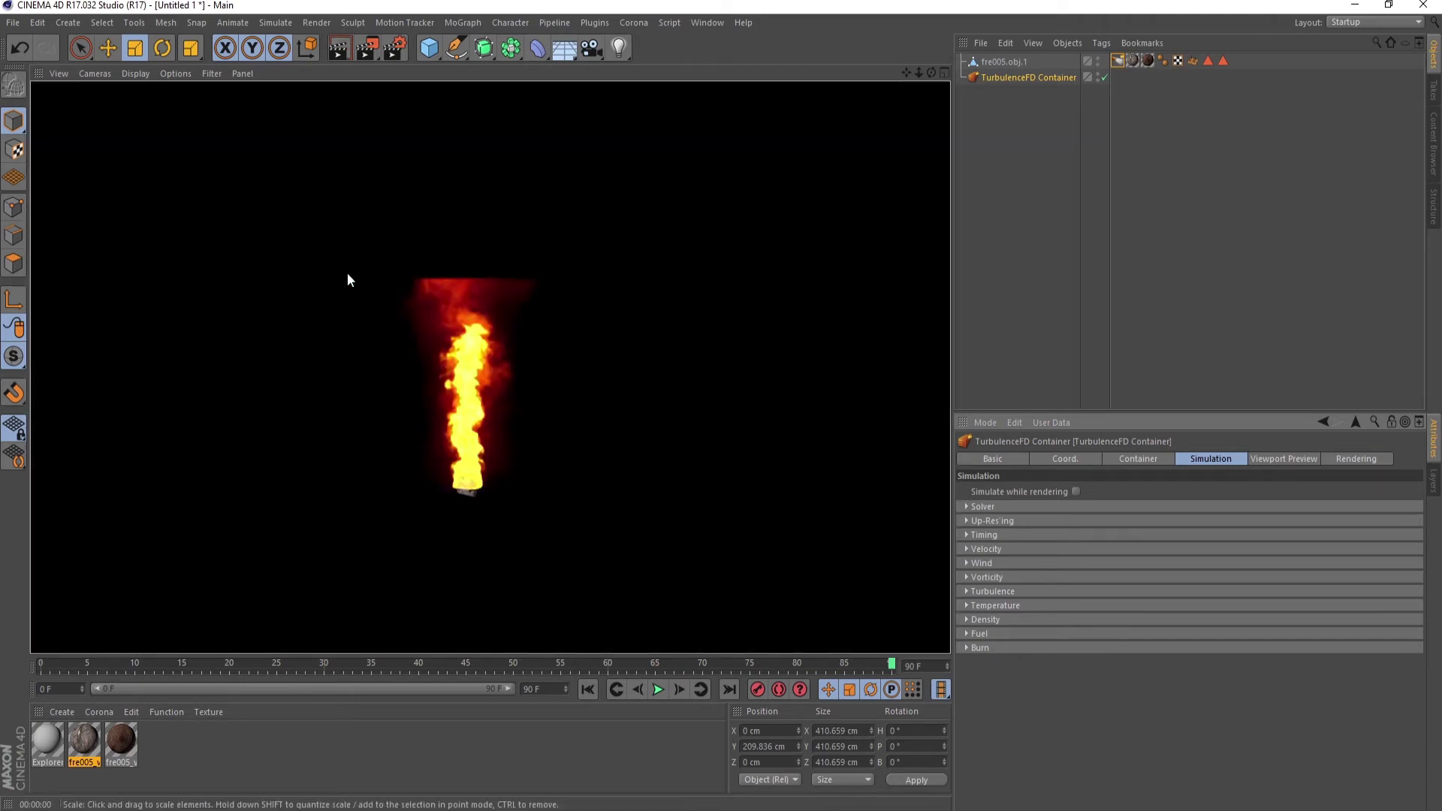
click(768, 238)
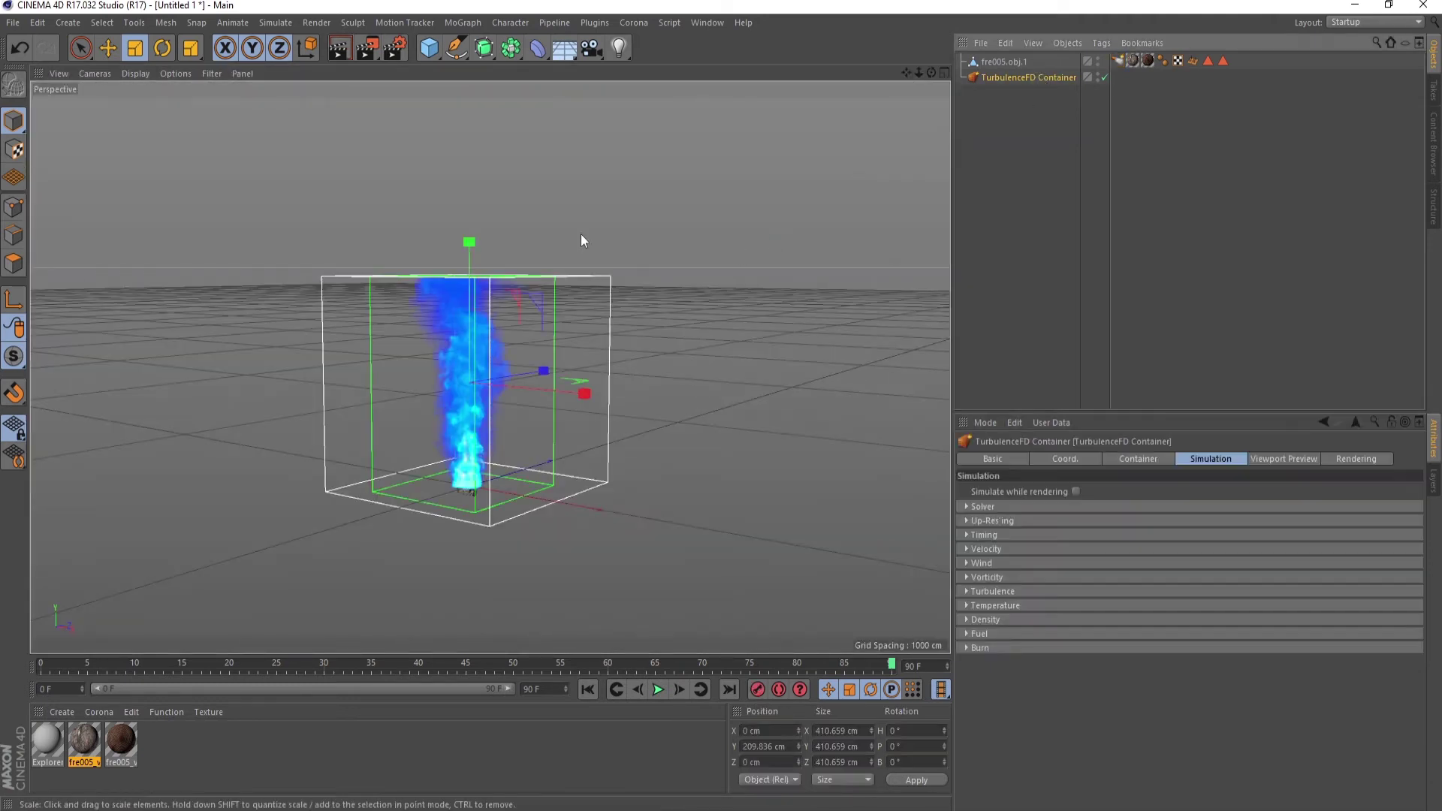
mouse_move(291, 367)
mouse_down()
mouse_move(466, 371)
mouse_move(678, 323)
mouse_up()
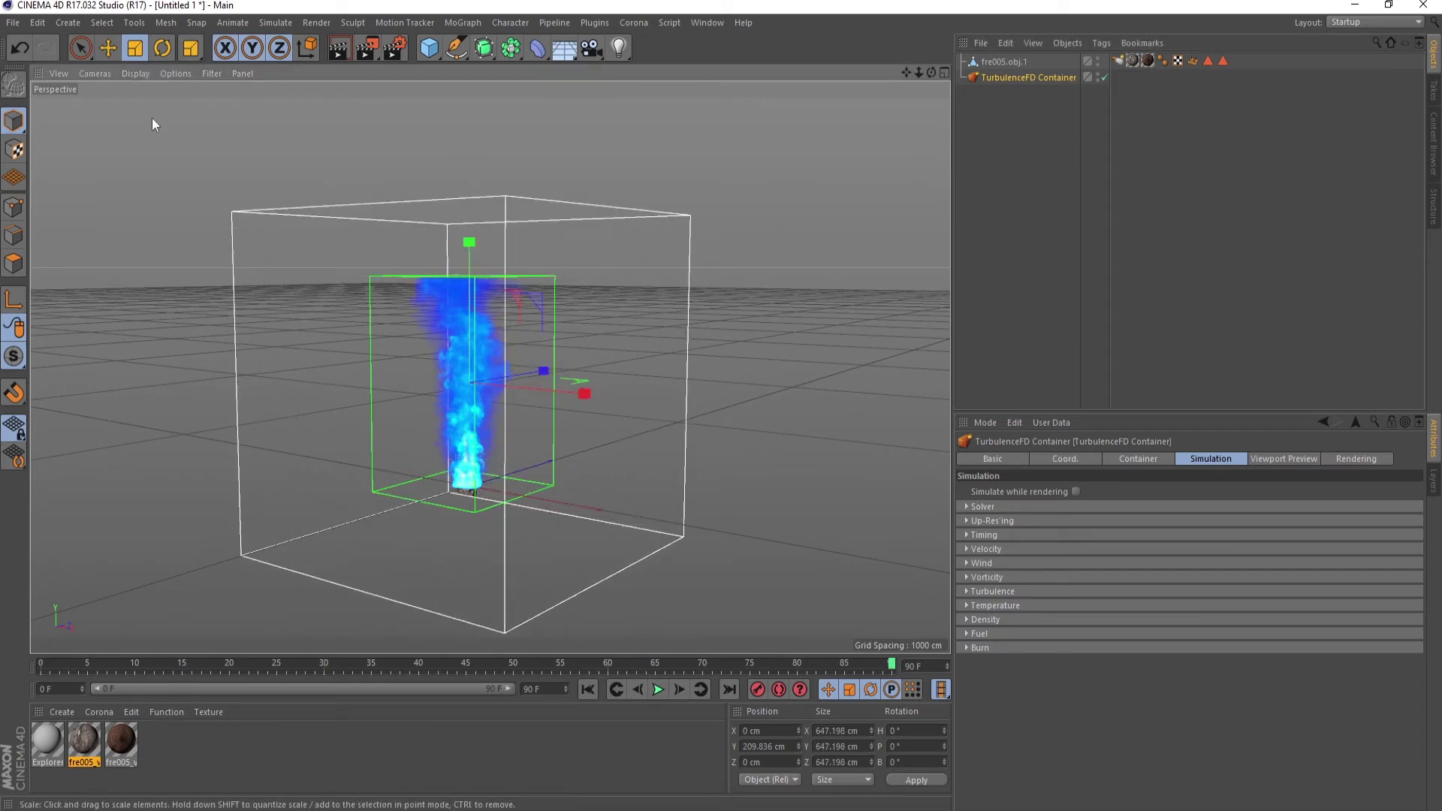
click(110, 52)
mouse_move(472, 250)
mouse_down()
mouse_move(470, 149)
mouse_move(573, 199)
mouse_move(527, 218)
mouse_up()
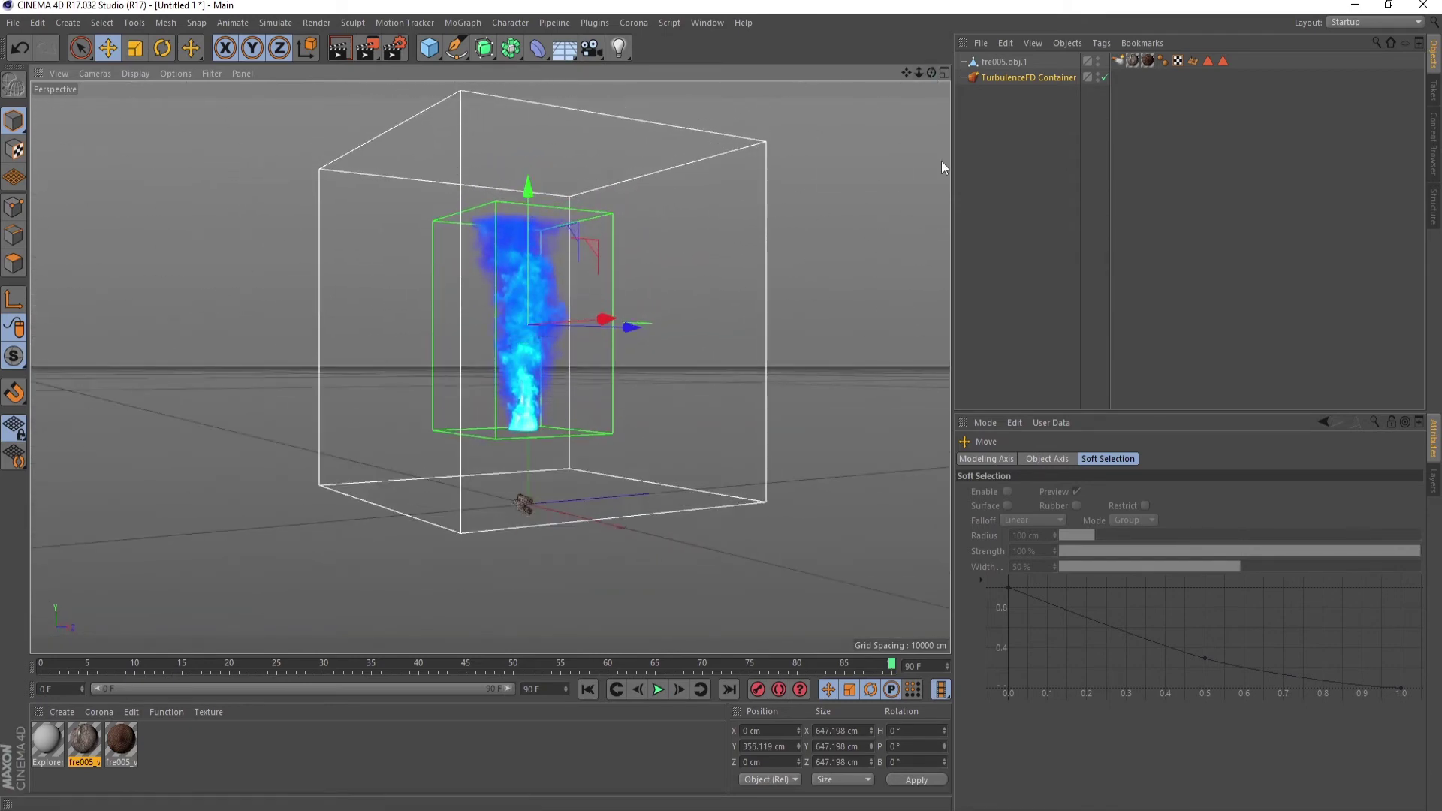
drag(918, 73, 918, 72)
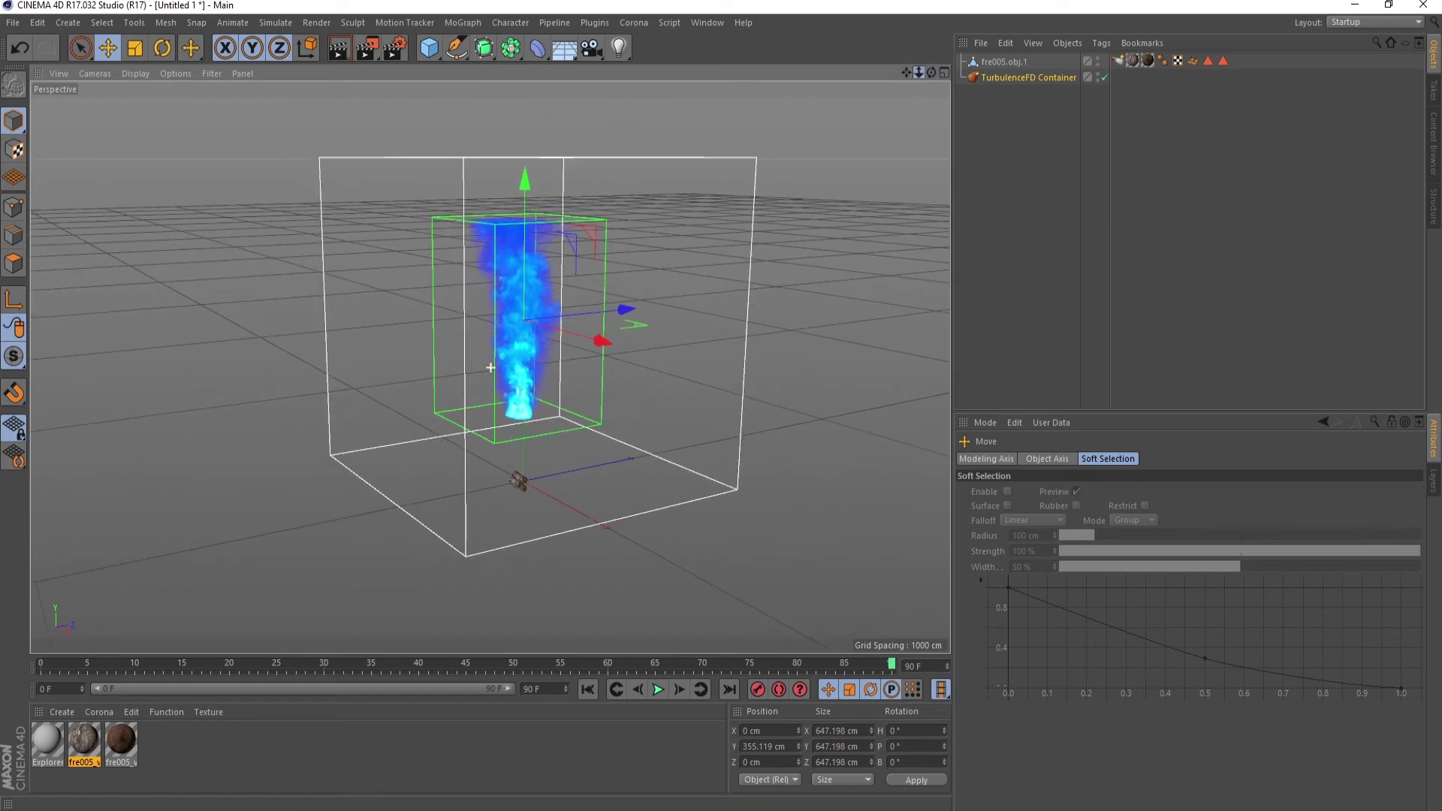
Enlarge the container further to 737.159 cm and raise it to Y 383.926 cm.
click(984, 77)
click(144, 51)
drag(180, 161, 224, 210)
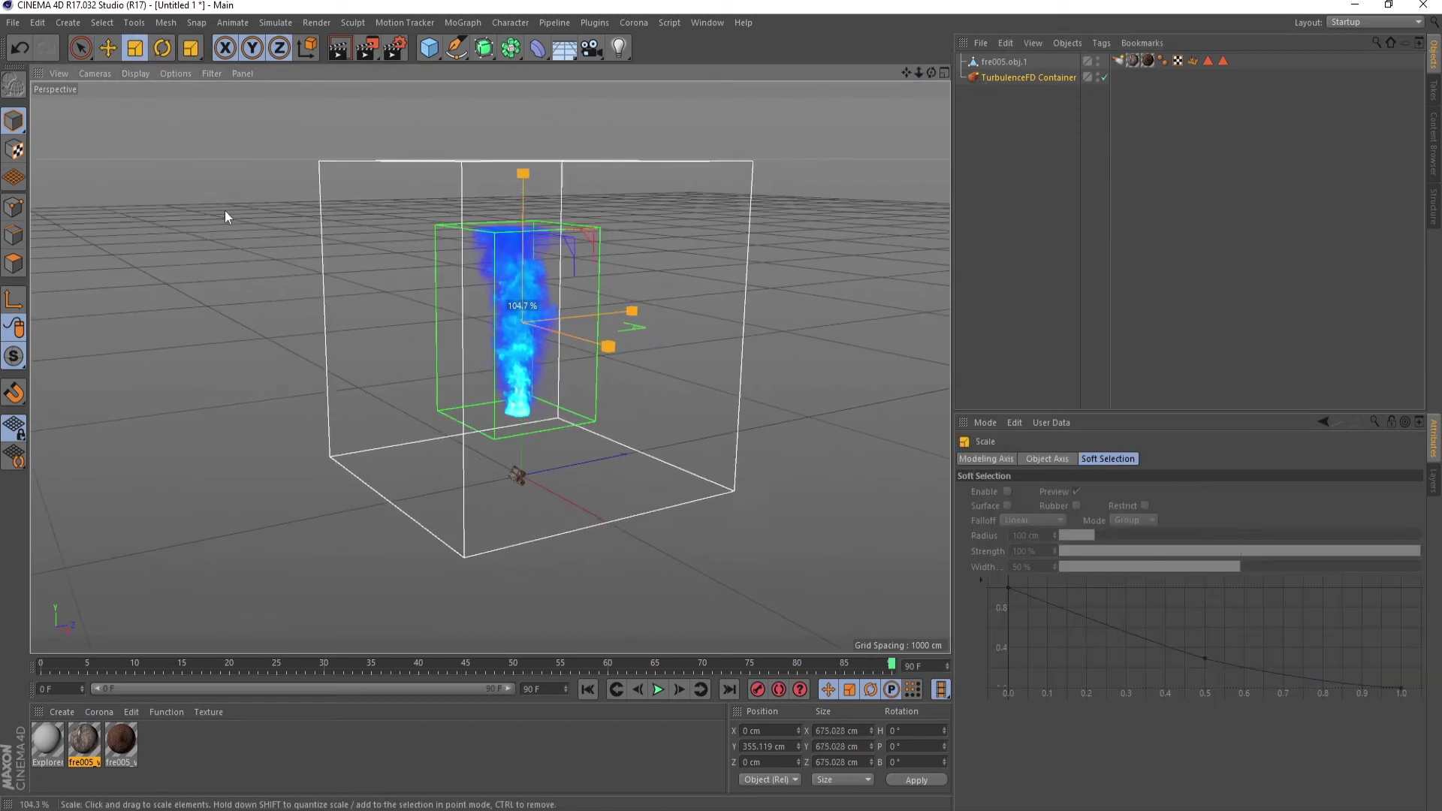
click(103, 48)
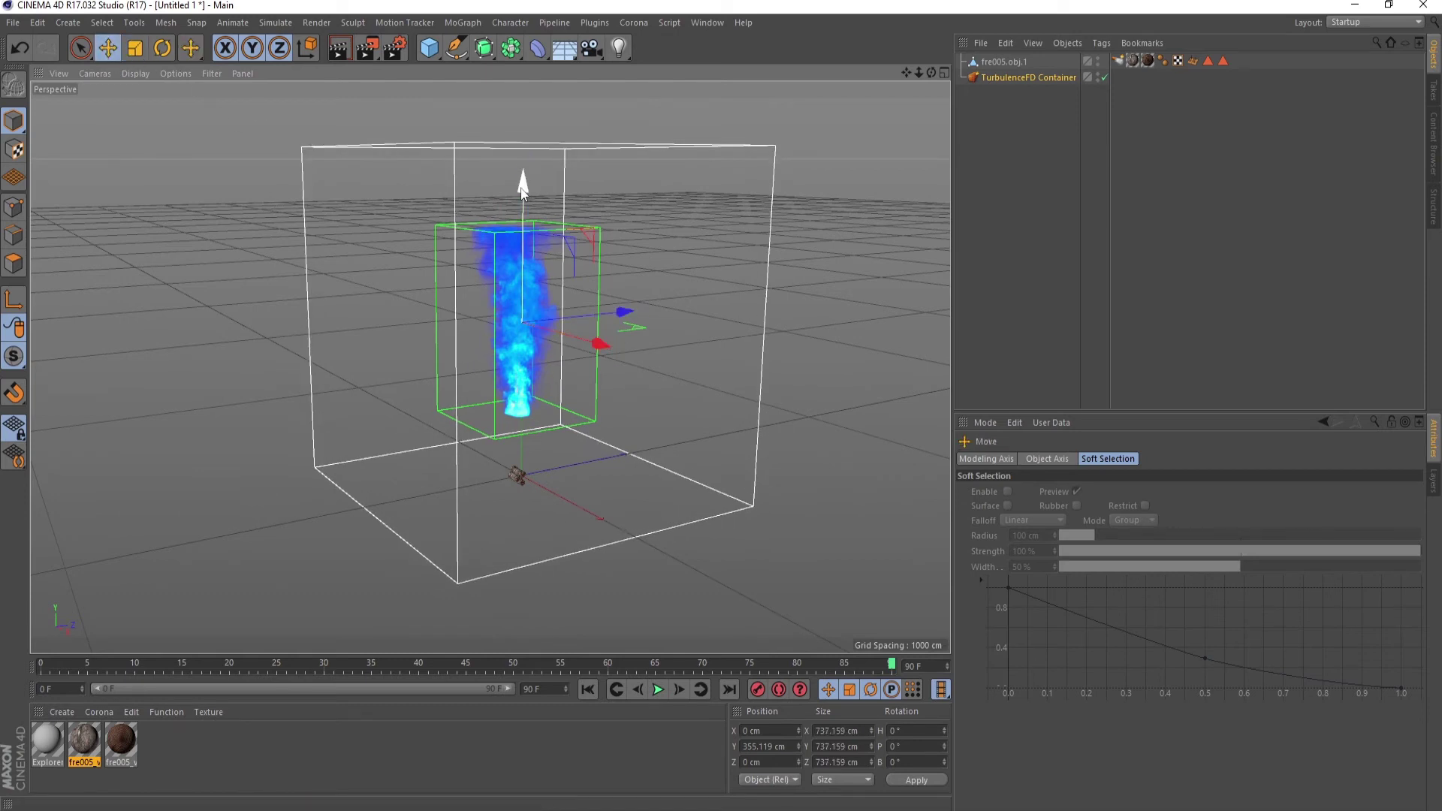
drag(523, 188, 522, 171)
click(599, 22)
mouse_move(654, 97)
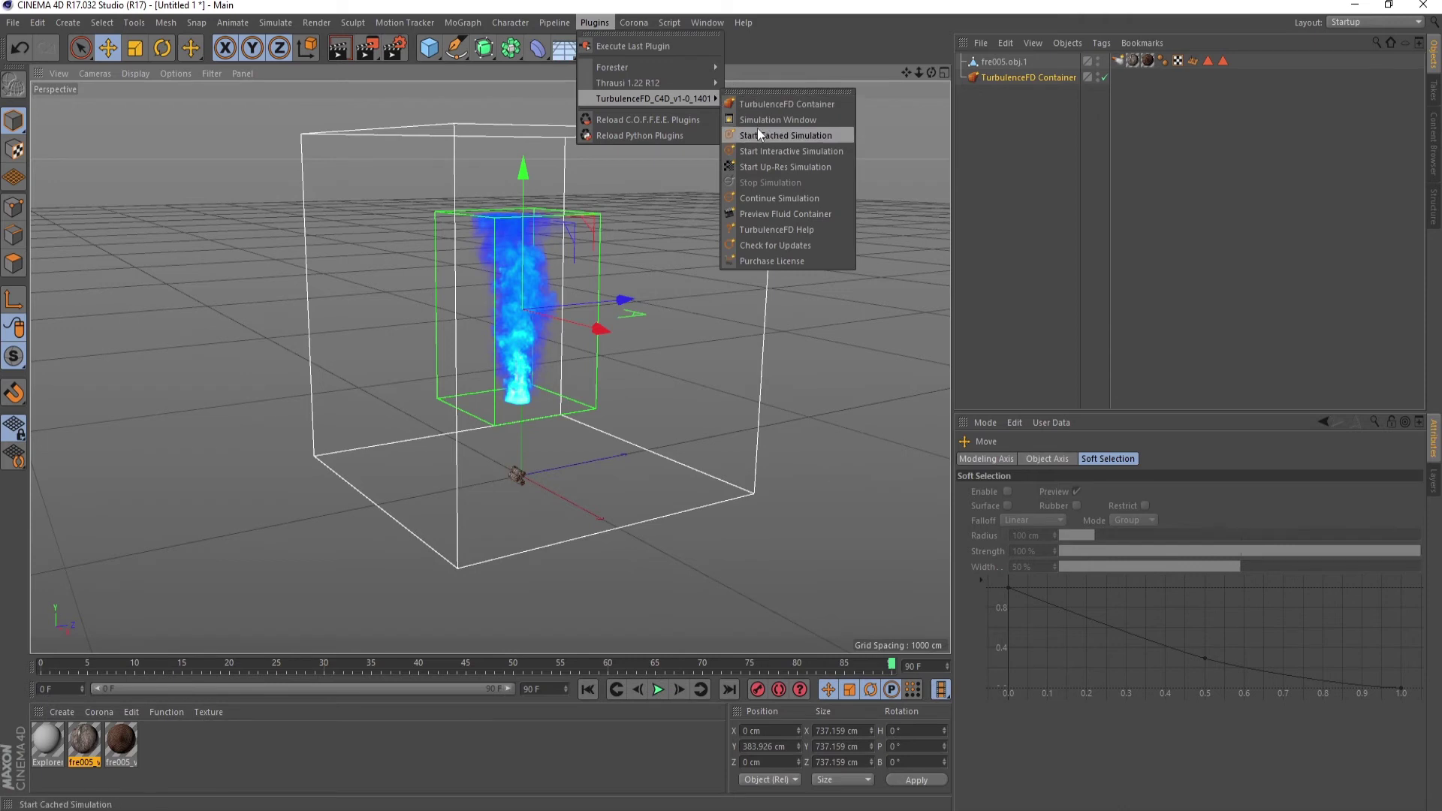
Re-run the cached simulation, overwriting the existing cache.
click(757, 132)
click(783, 406)
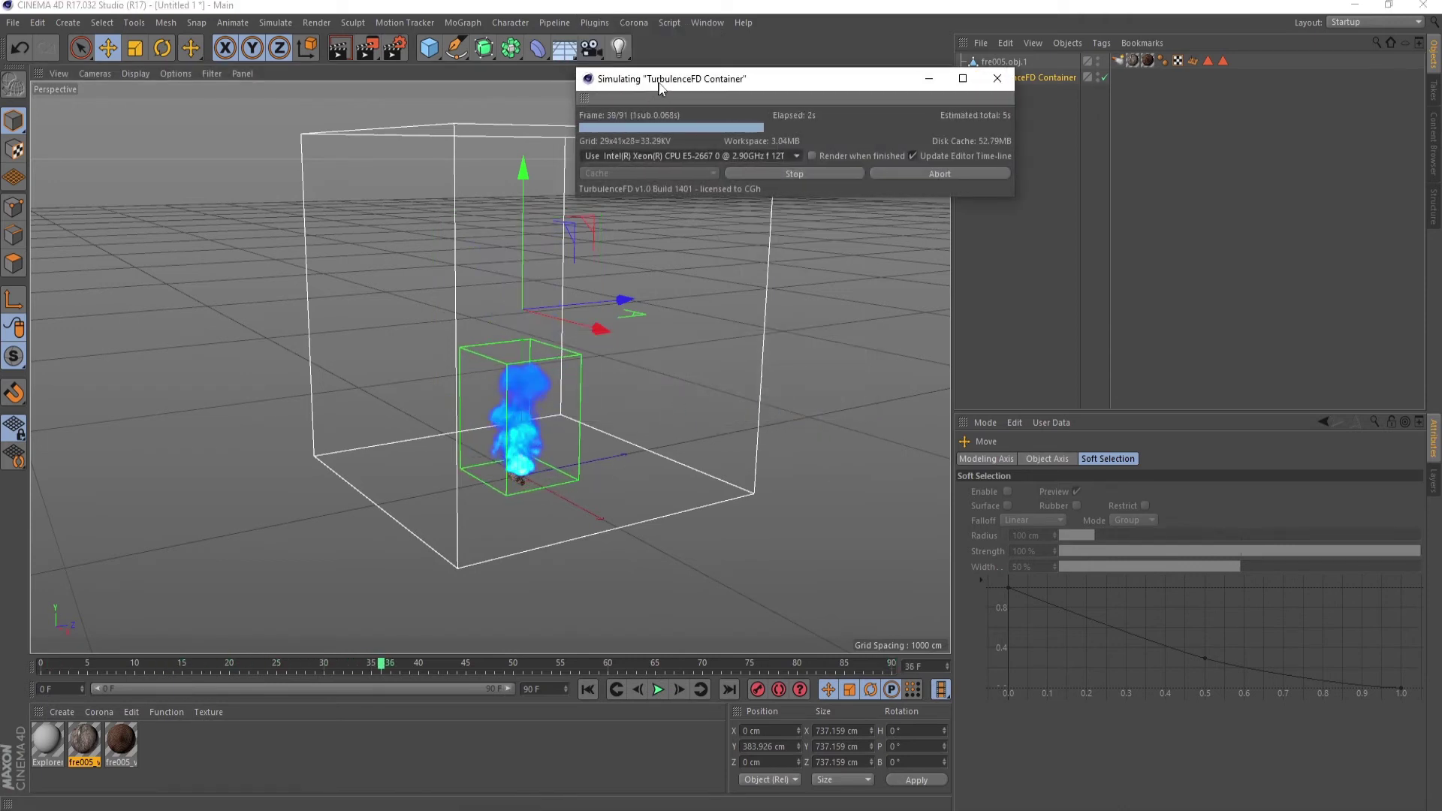
drag(648, 79, 794, 82)
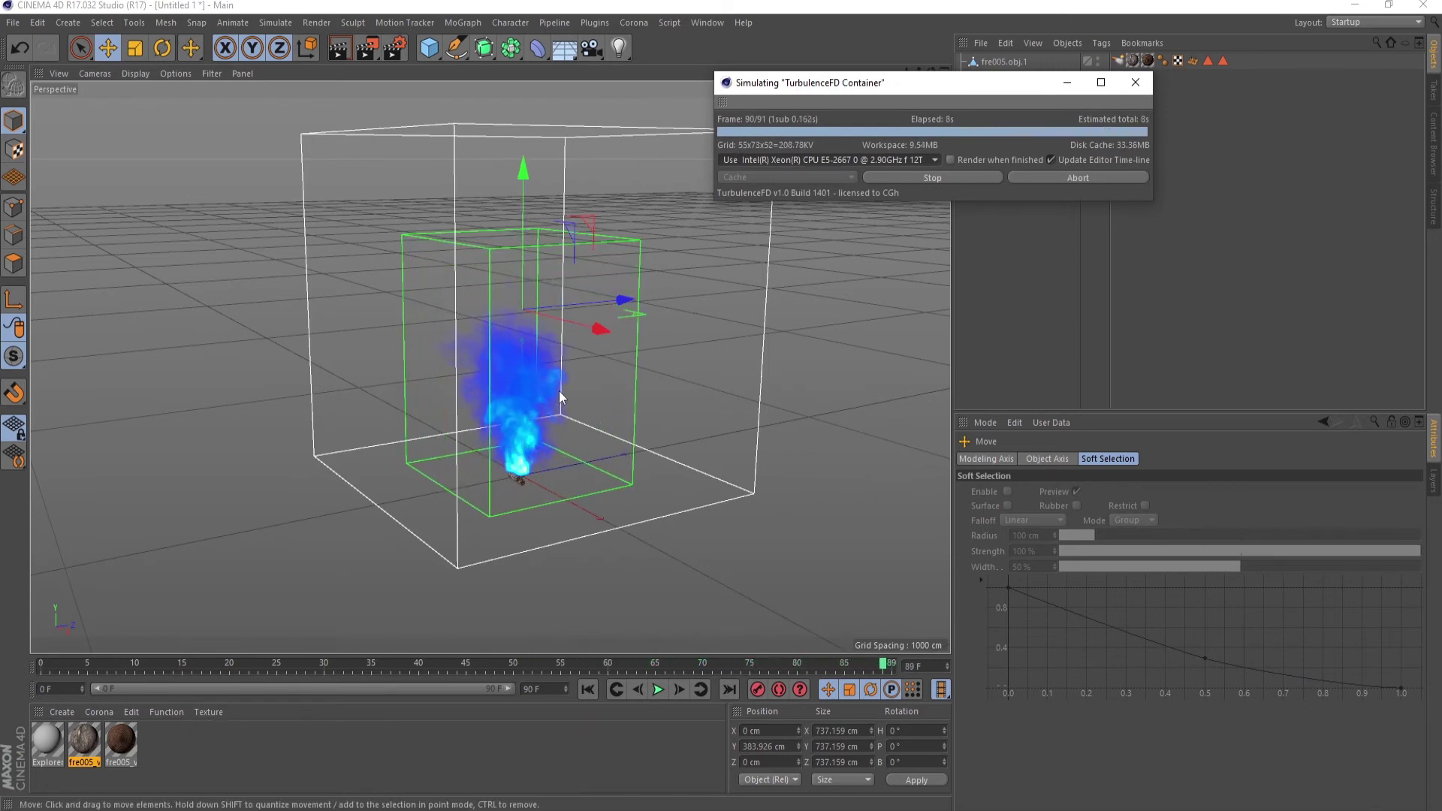
click(1133, 81)
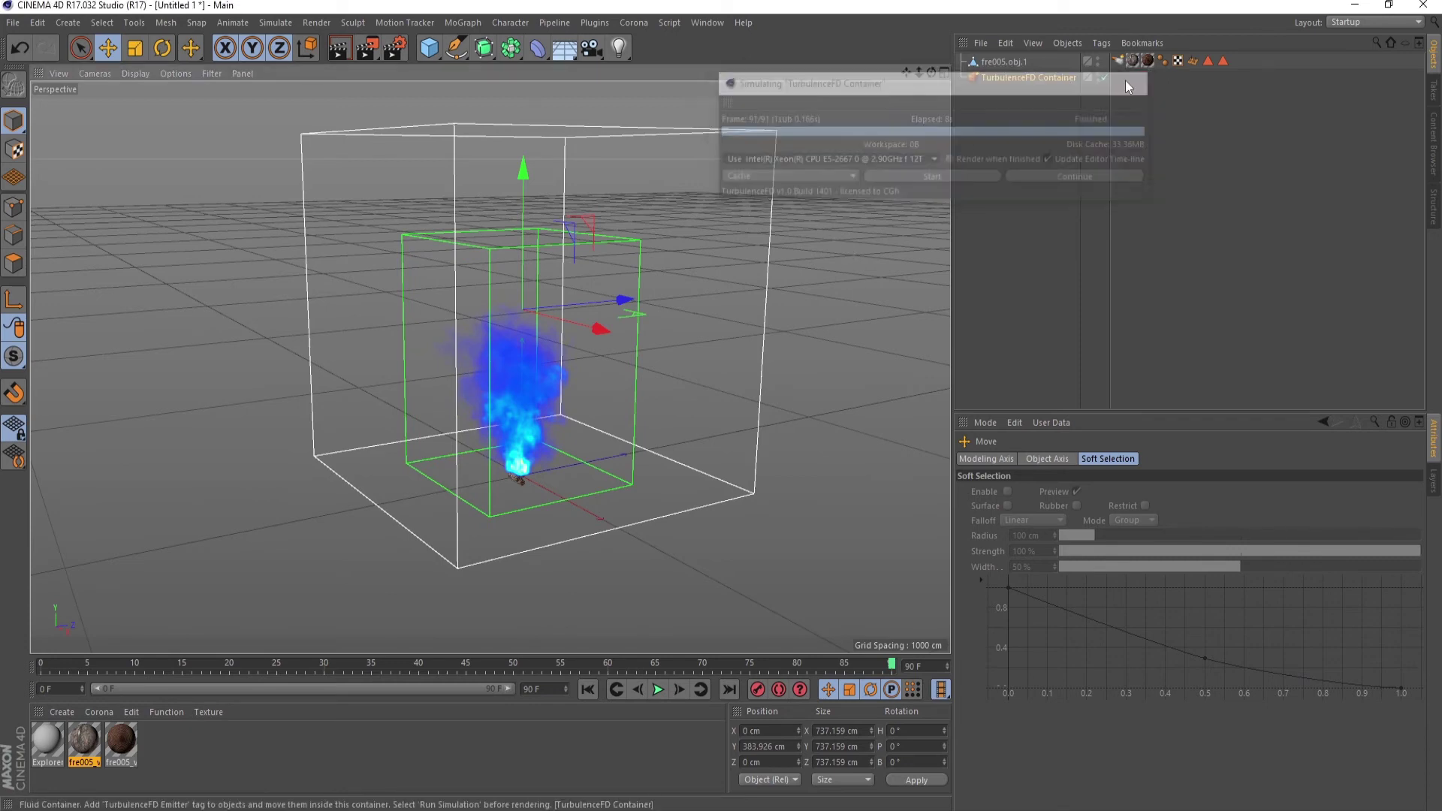
Rewind to frame 0 and play back the new, taller plume.
drag(932, 72, 912, 72)
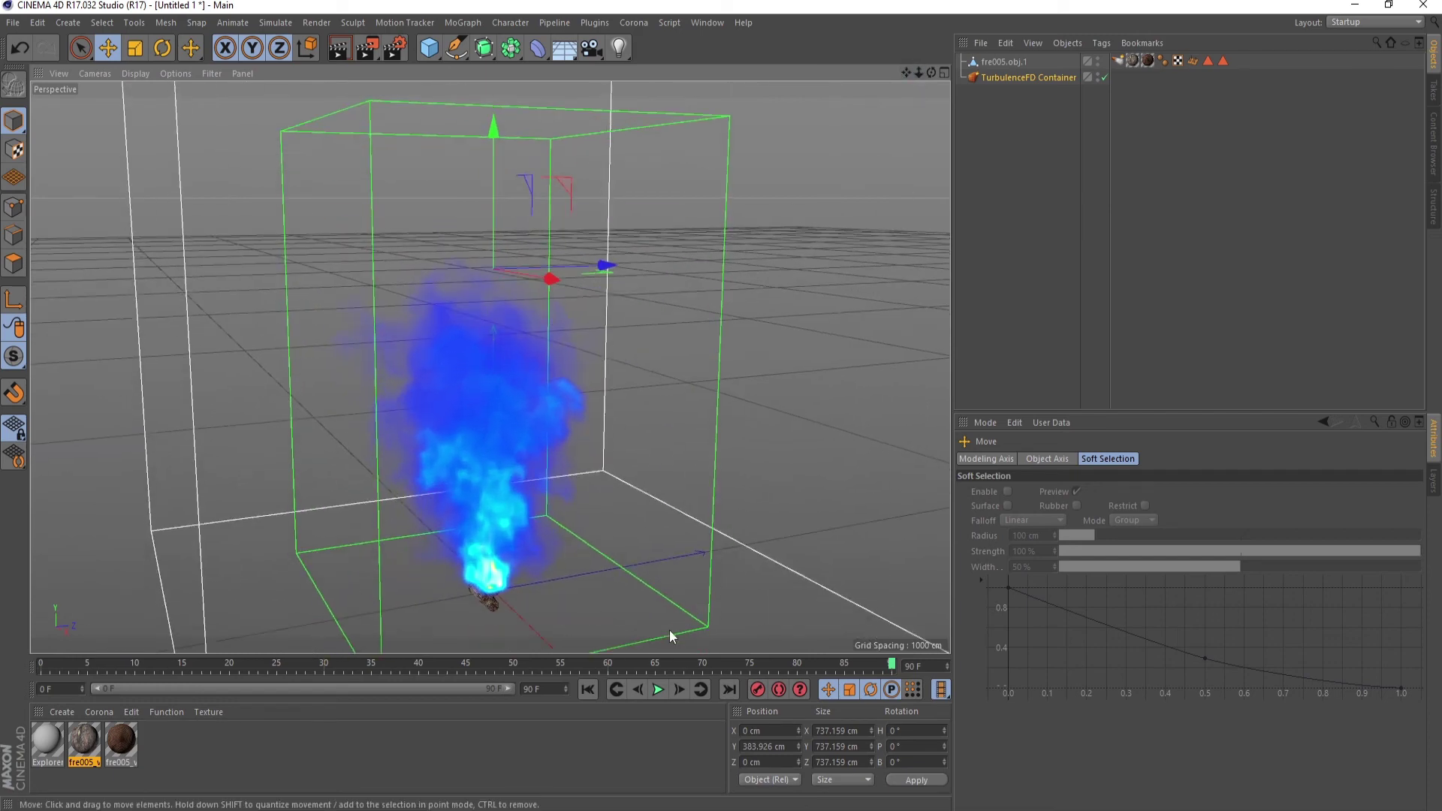
click(588, 689)
click(655, 688)
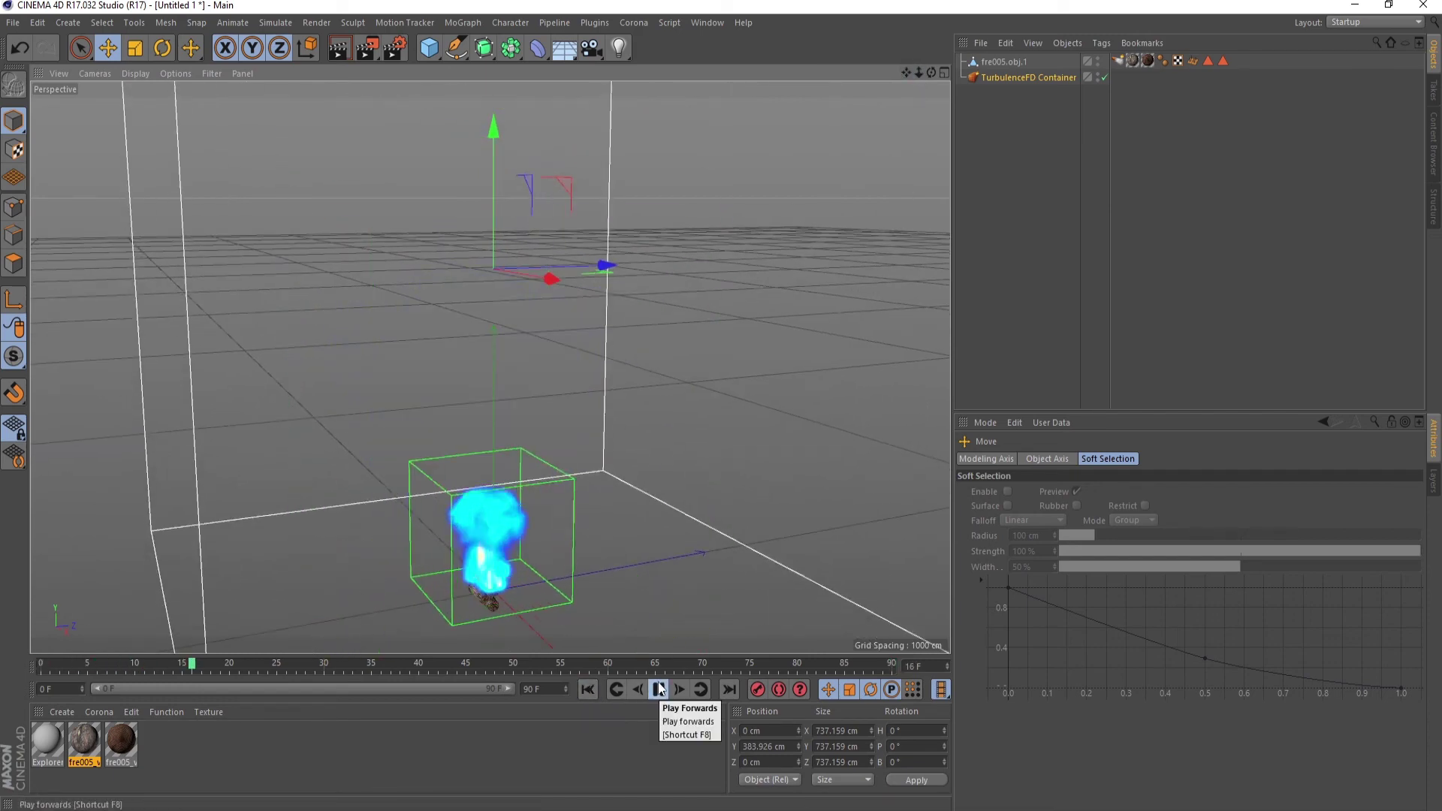
Start an Interactive Render Region and frame it around the fire.
click(376, 57)
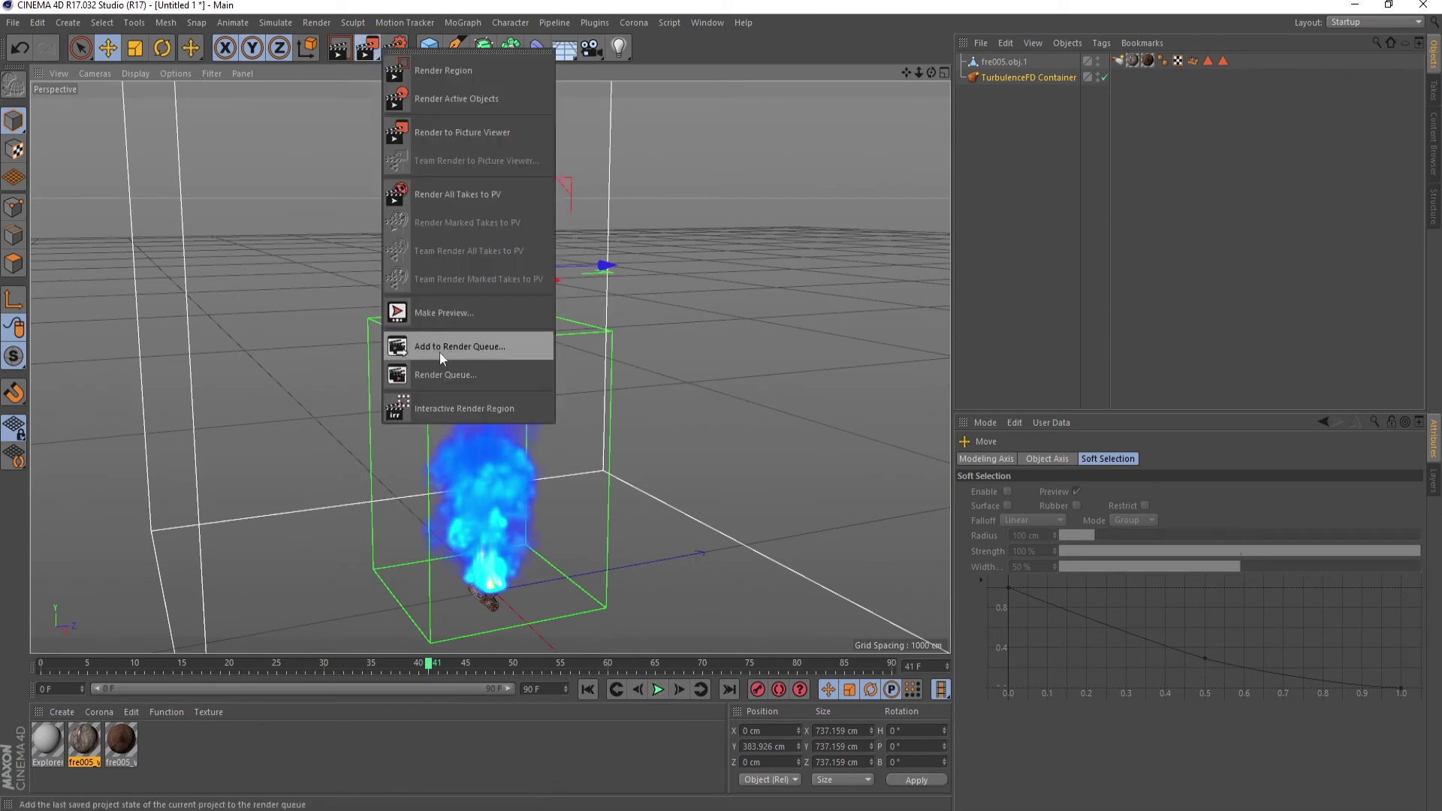
click(447, 409)
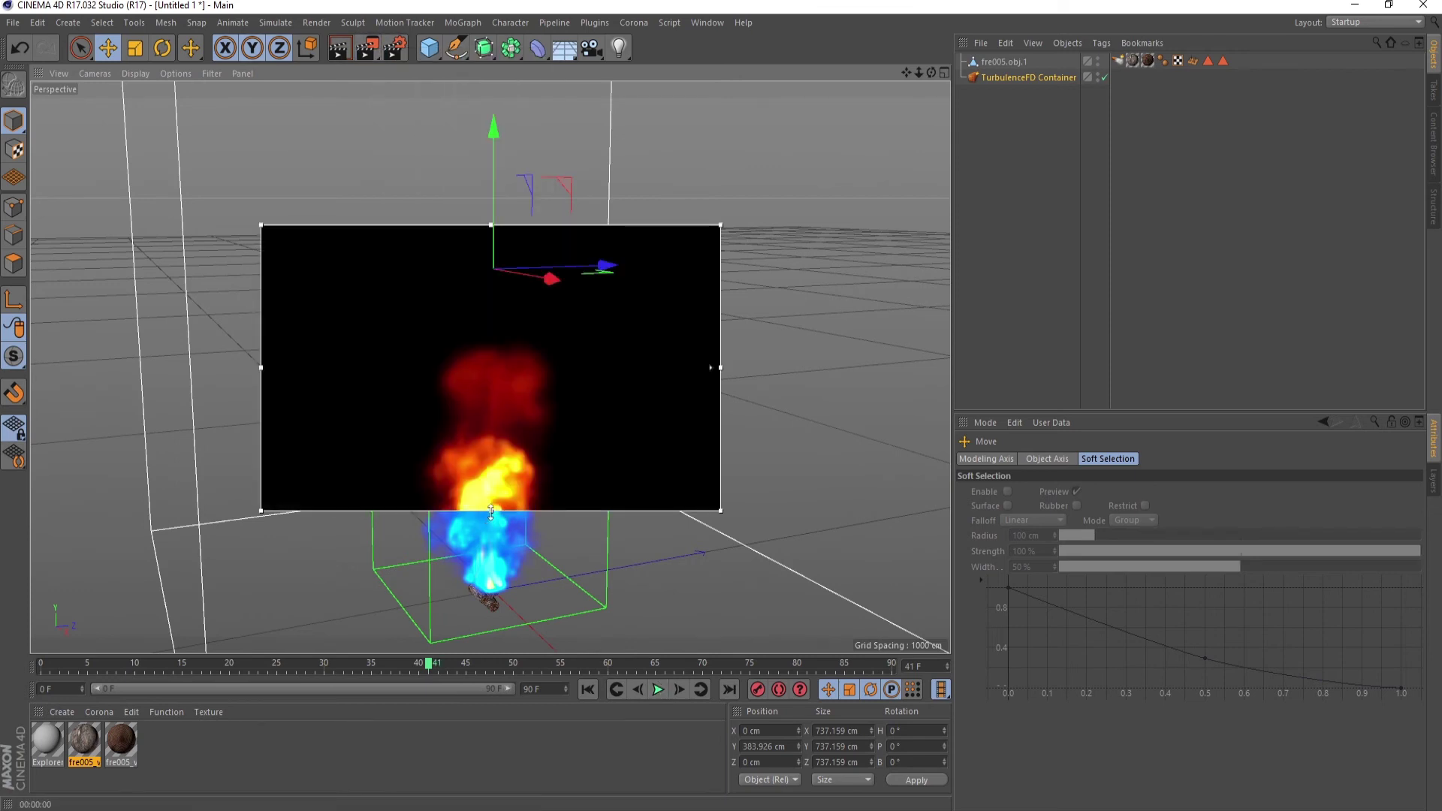
drag(491, 512, 490, 647)
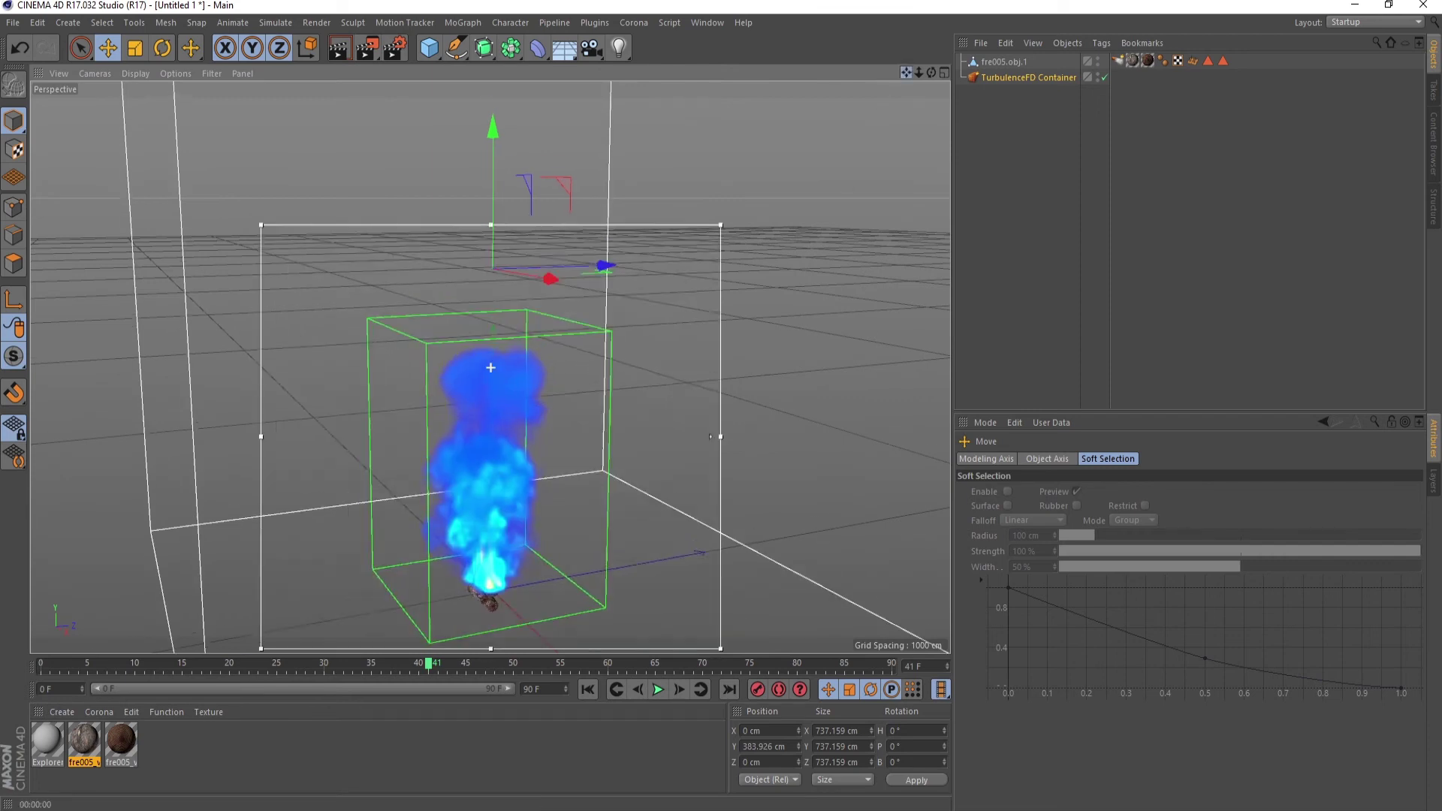
alt+middle_drag(490, 367, 840, 236)
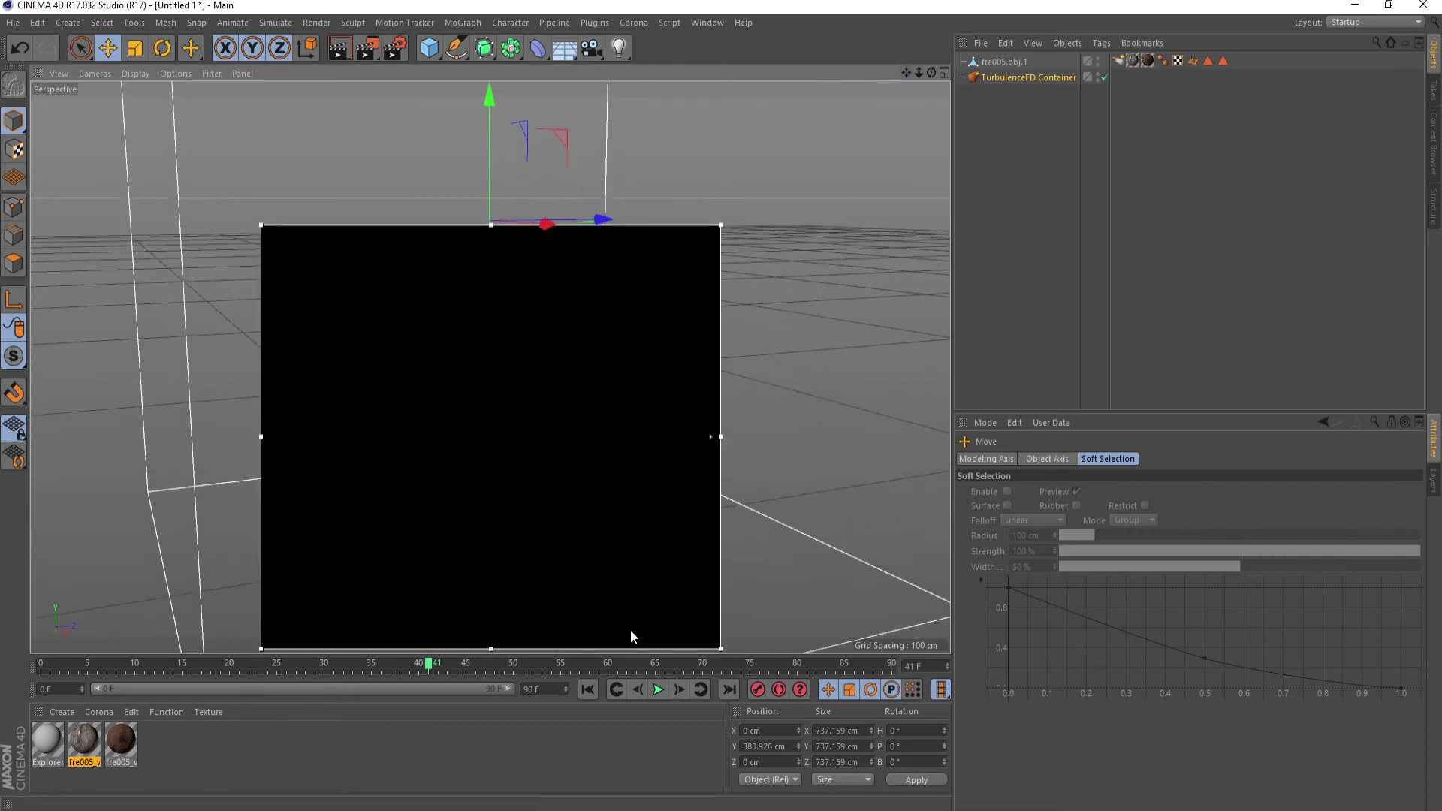
Stop playback at frame 86 and render the view as orange flames on black.
click(657, 689)
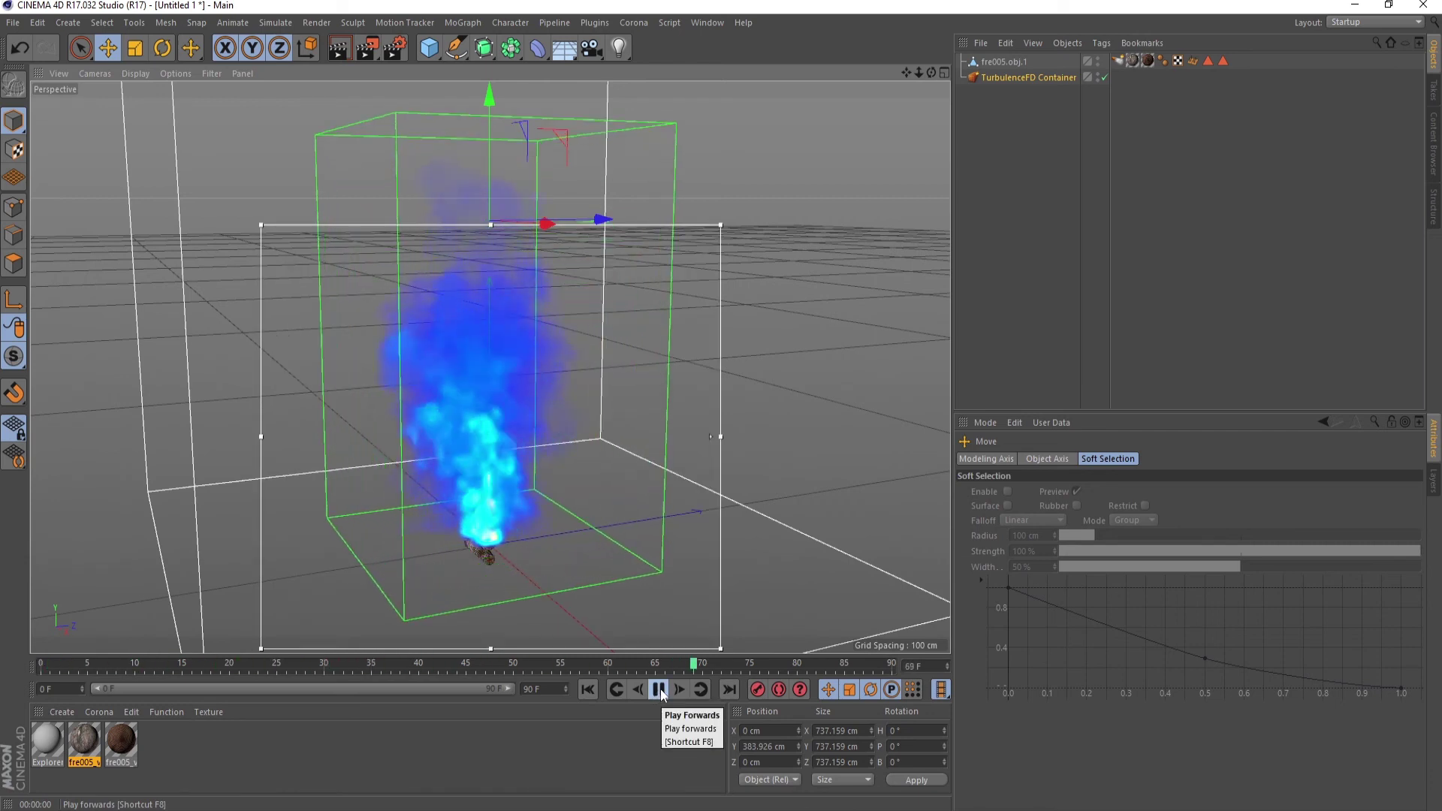
click(659, 690)
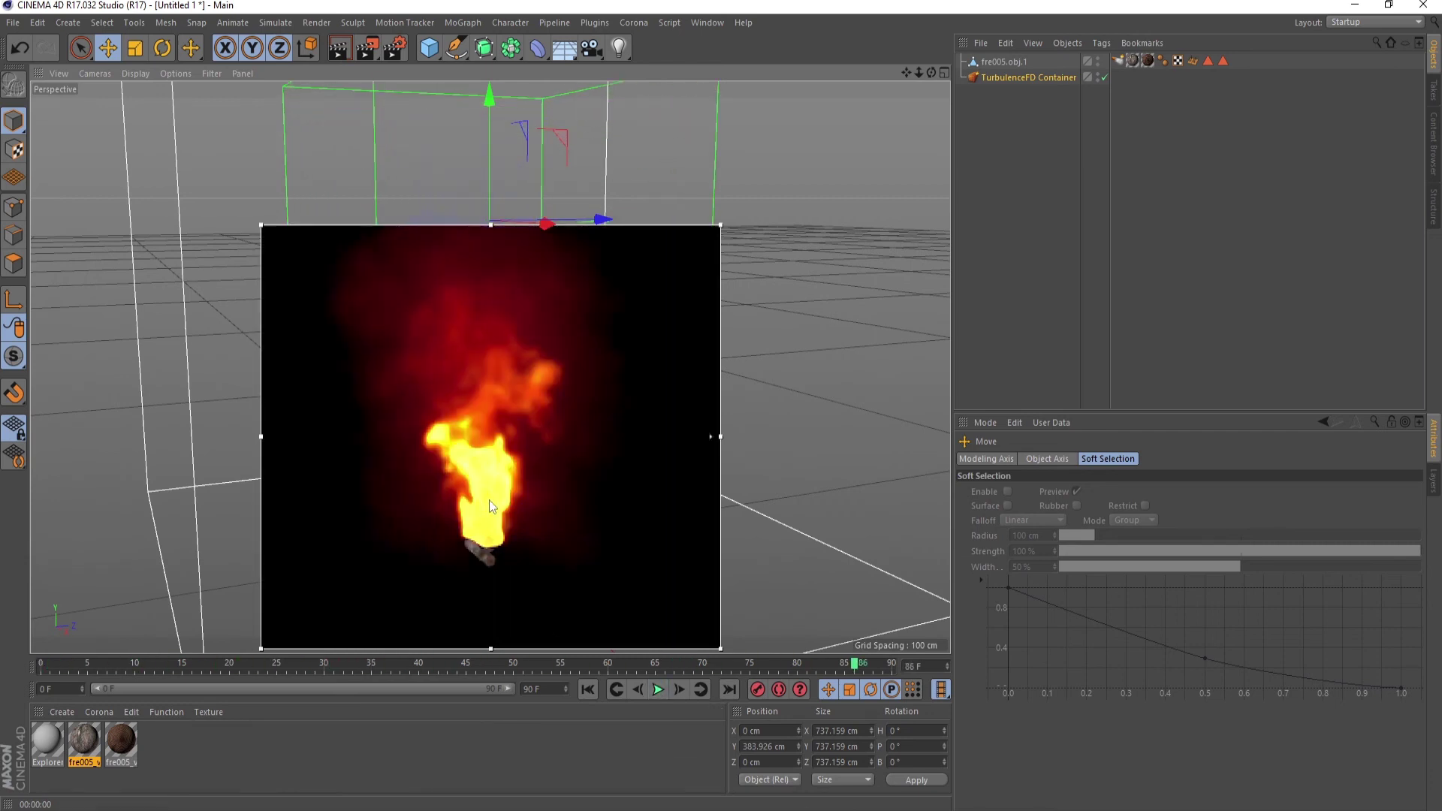
drag(493, 225, 492, 117)
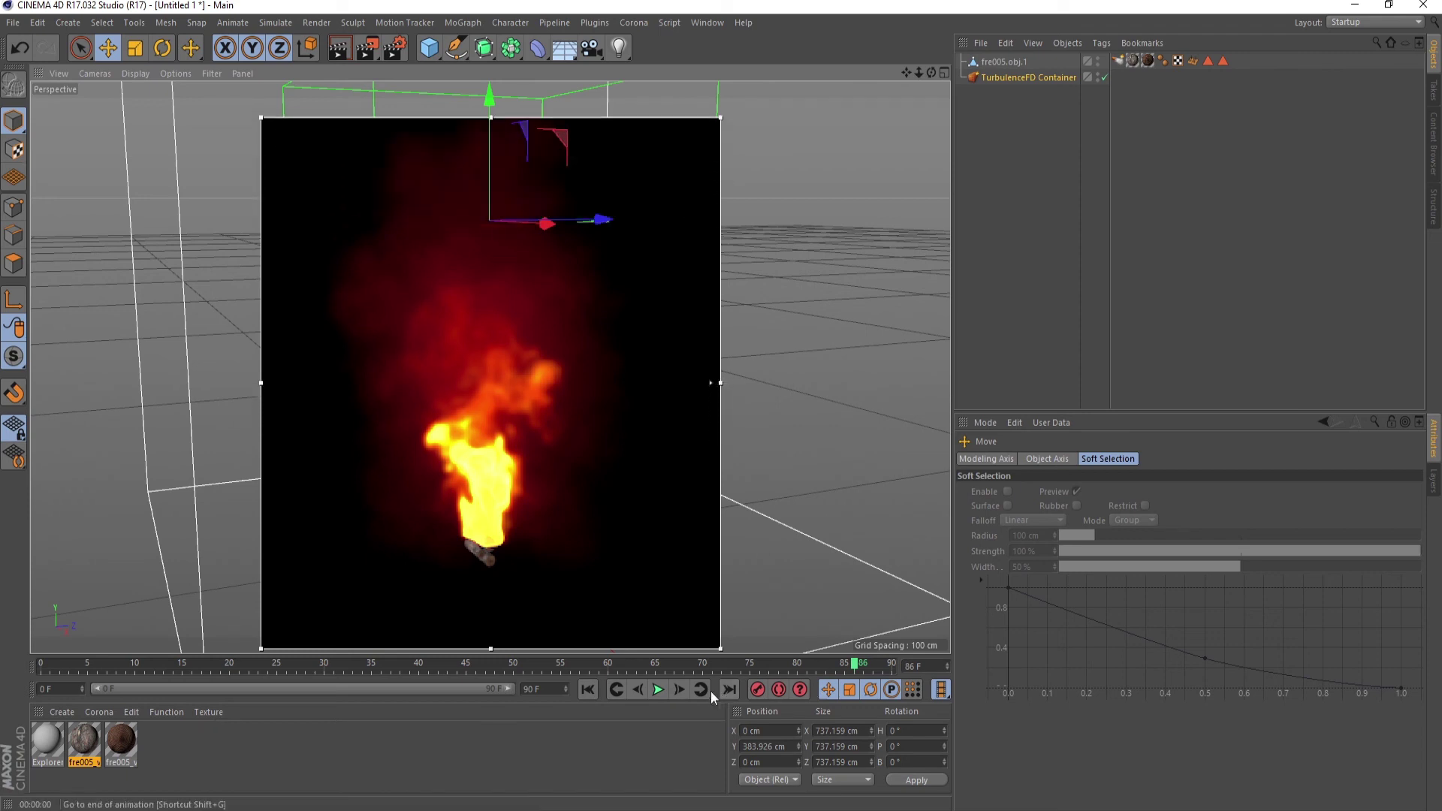
click(339, 53)
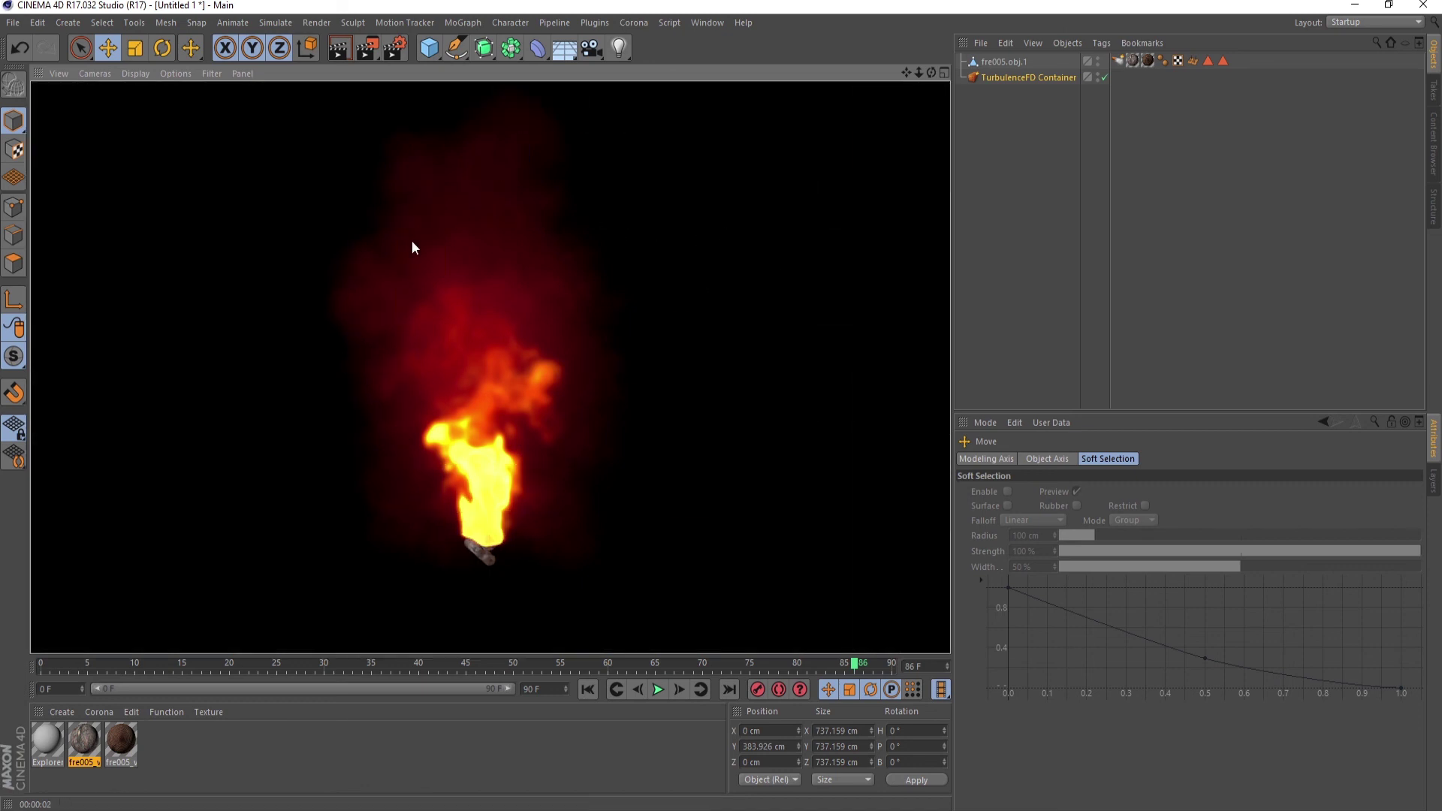
Set render anti-aliasing to Best with Min Level 4x4 in Render Settings.
click(396, 50)
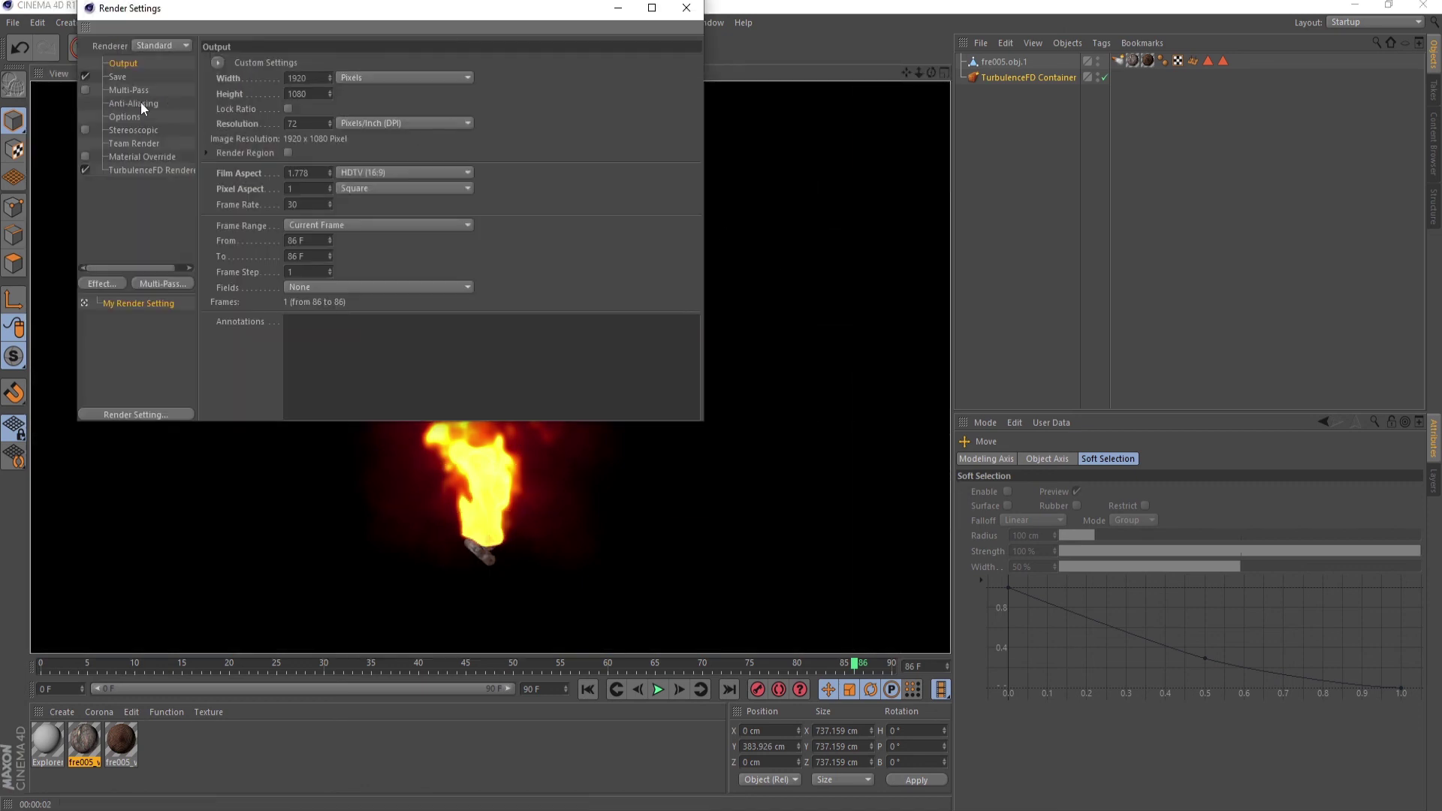
click(102, 103)
click(375, 61)
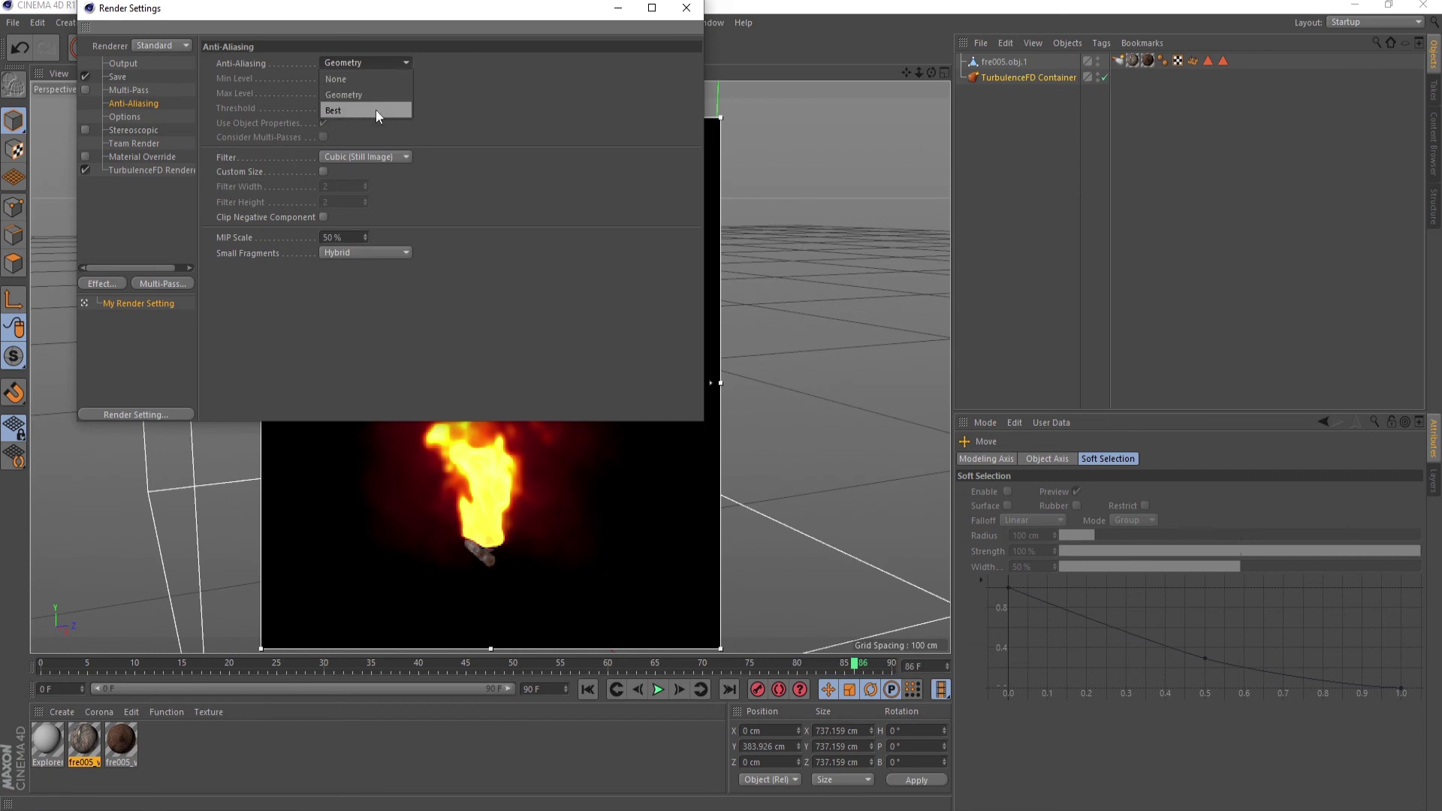
click(375, 110)
click(361, 79)
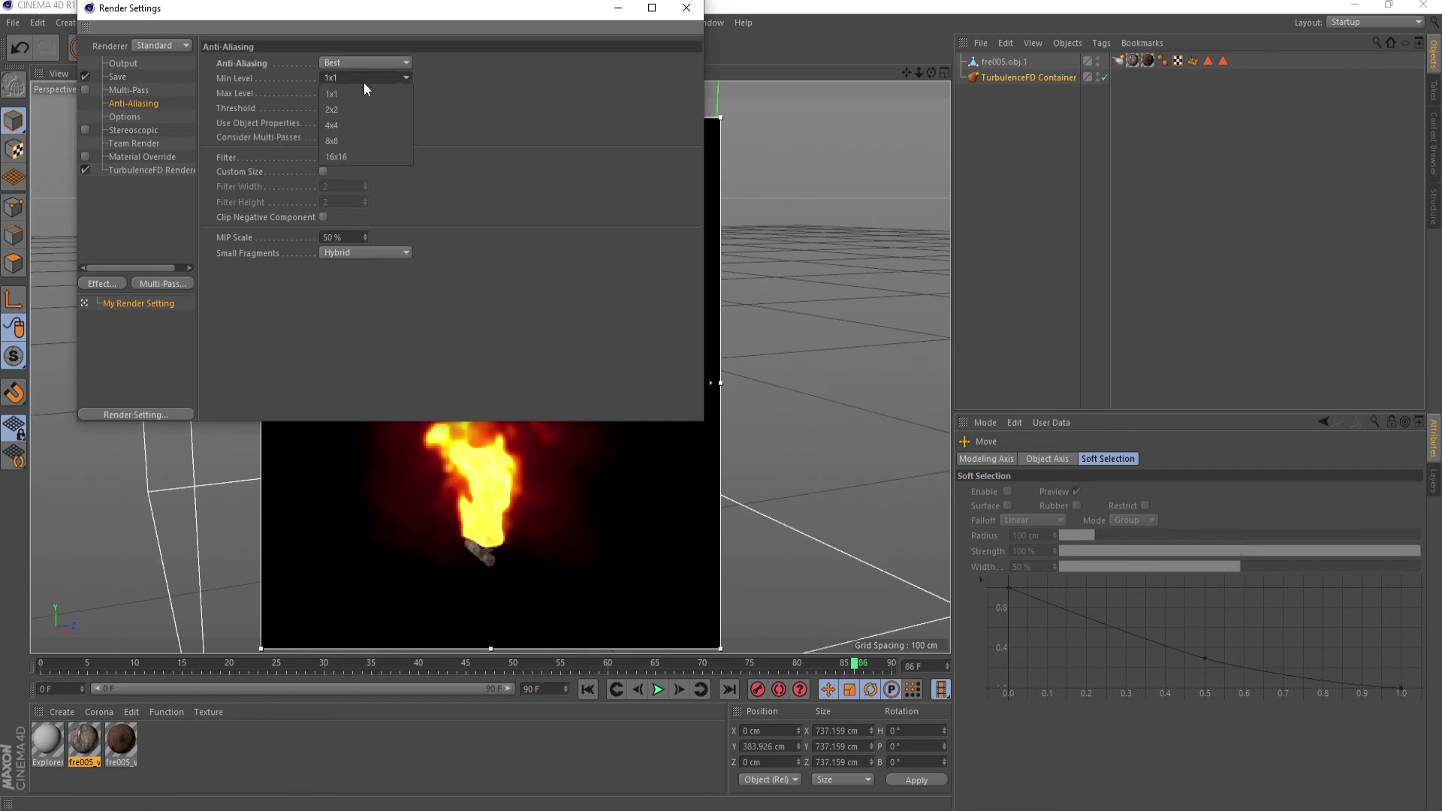
click(372, 124)
click(685, 8)
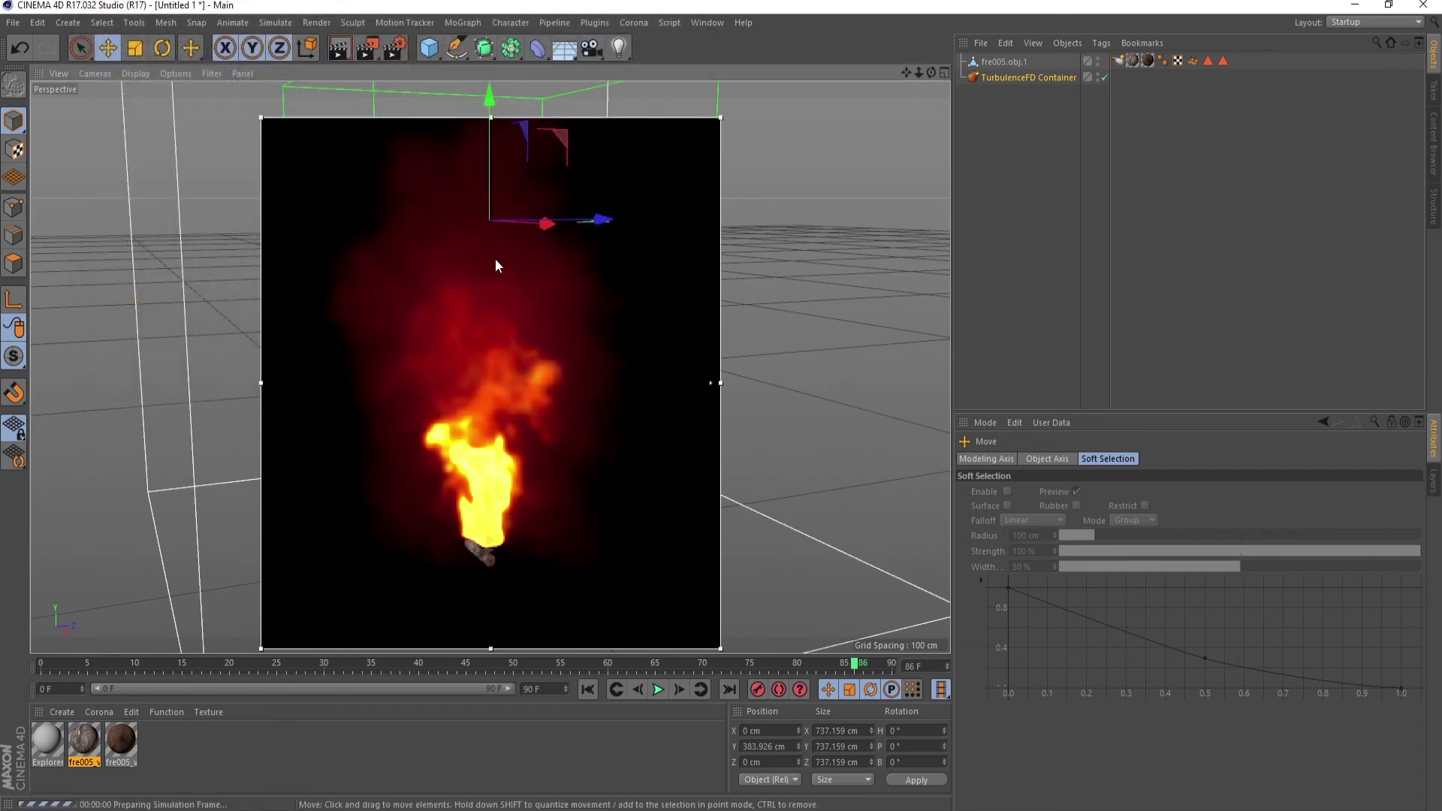